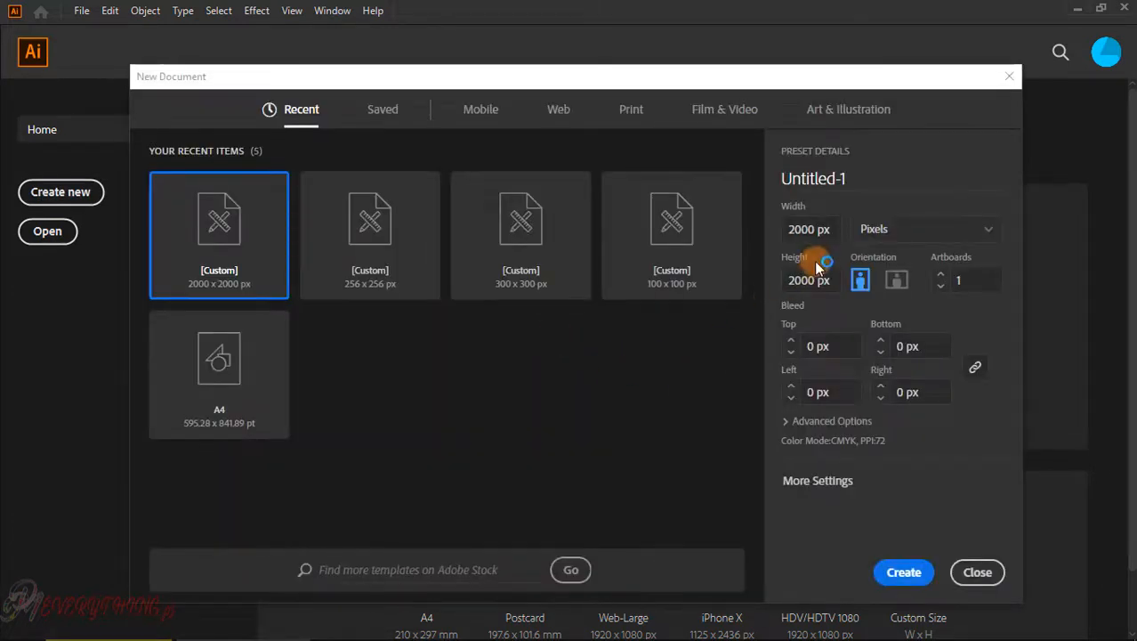
Create a new document 1000 px wide and 1000 px high
{"action": "left_click", "coordinate": [822, 229]}
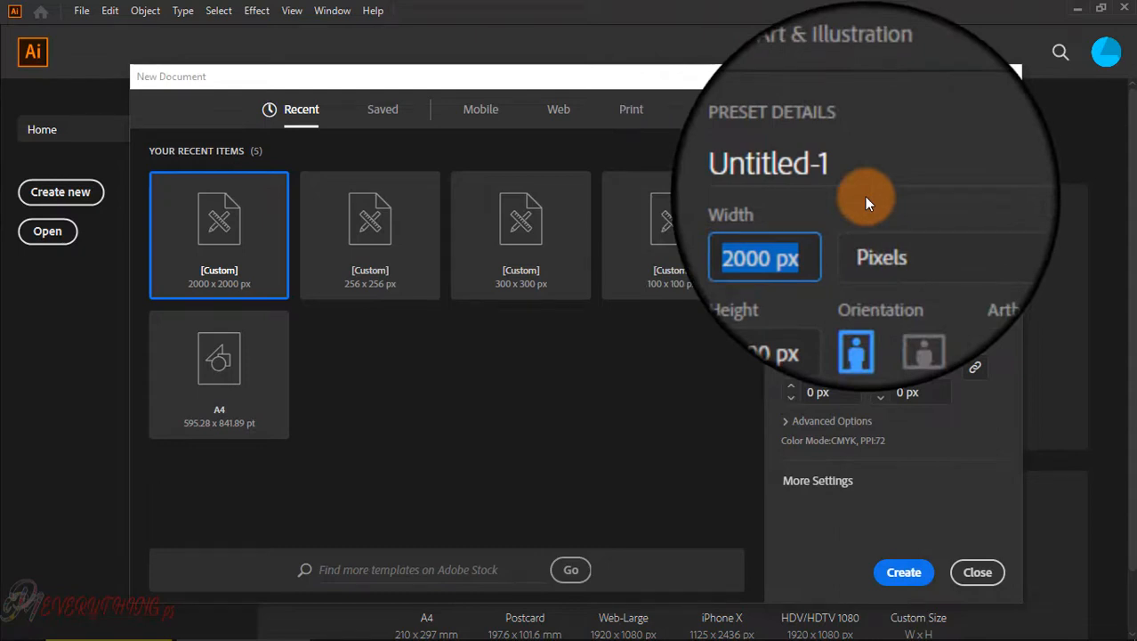
{"action": "type", "text": "1000"}
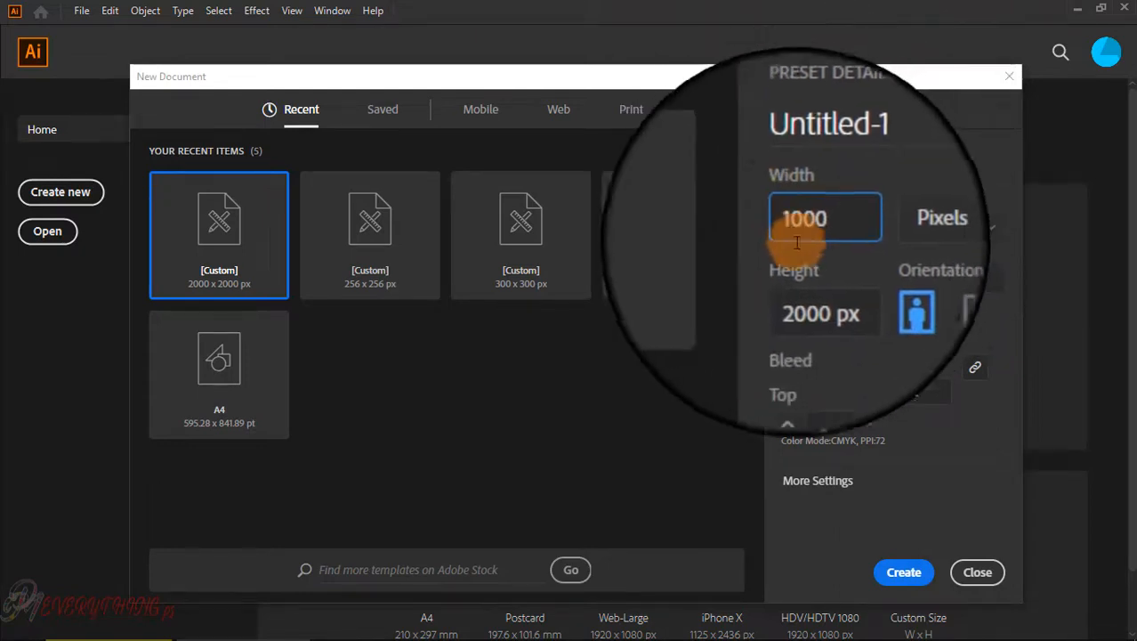
{"action": "key", "text": "Tab"}
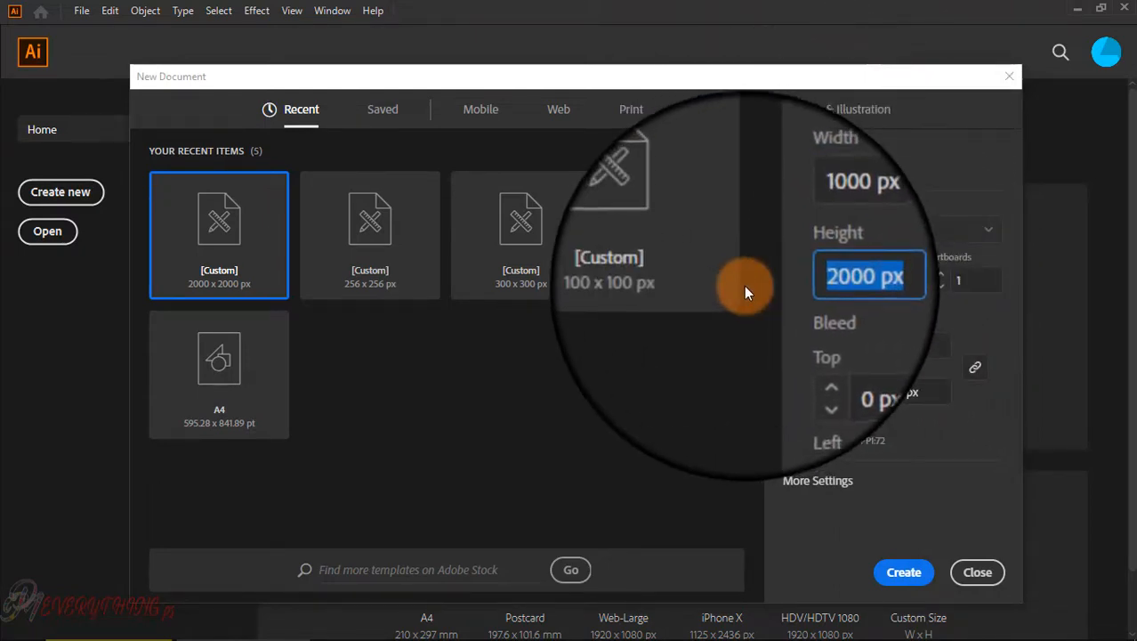
{"action": "type", "text": "1000"}
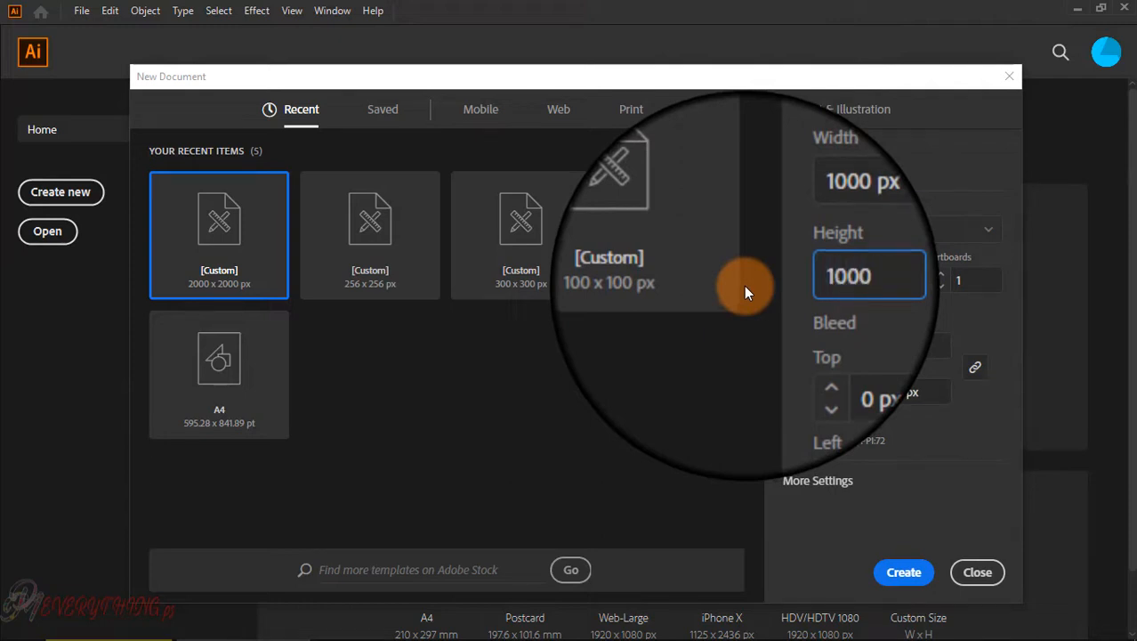
{"action": "left_click", "coordinate": [908, 583]}
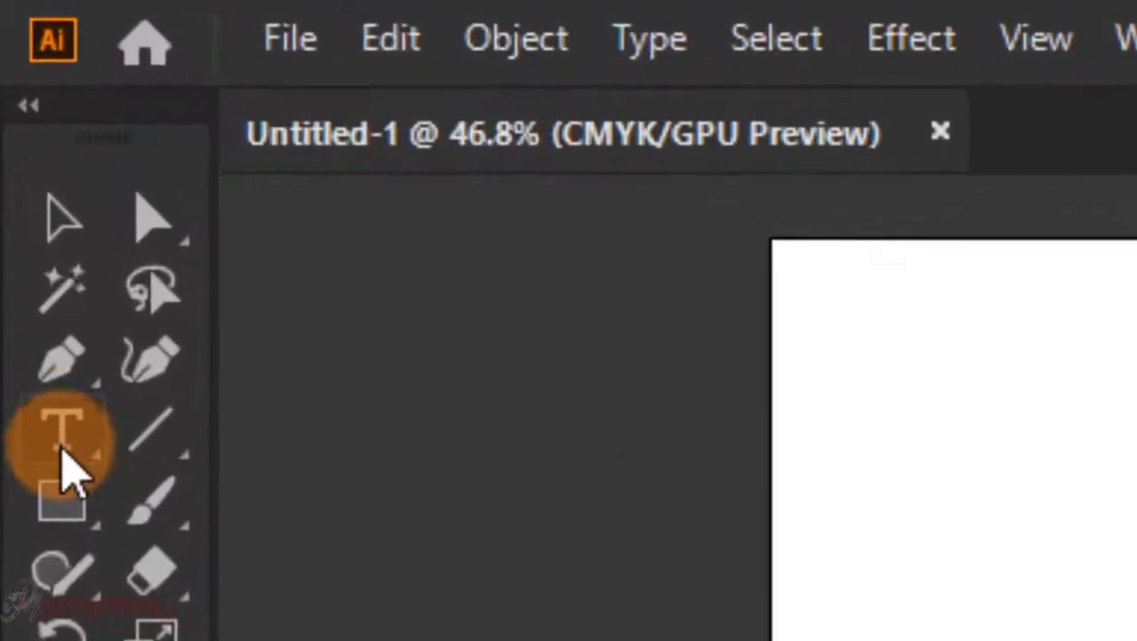
Activate the Type tool and set its font to The Bold Font
{"action": "left_click", "coordinate": [58, 441]}
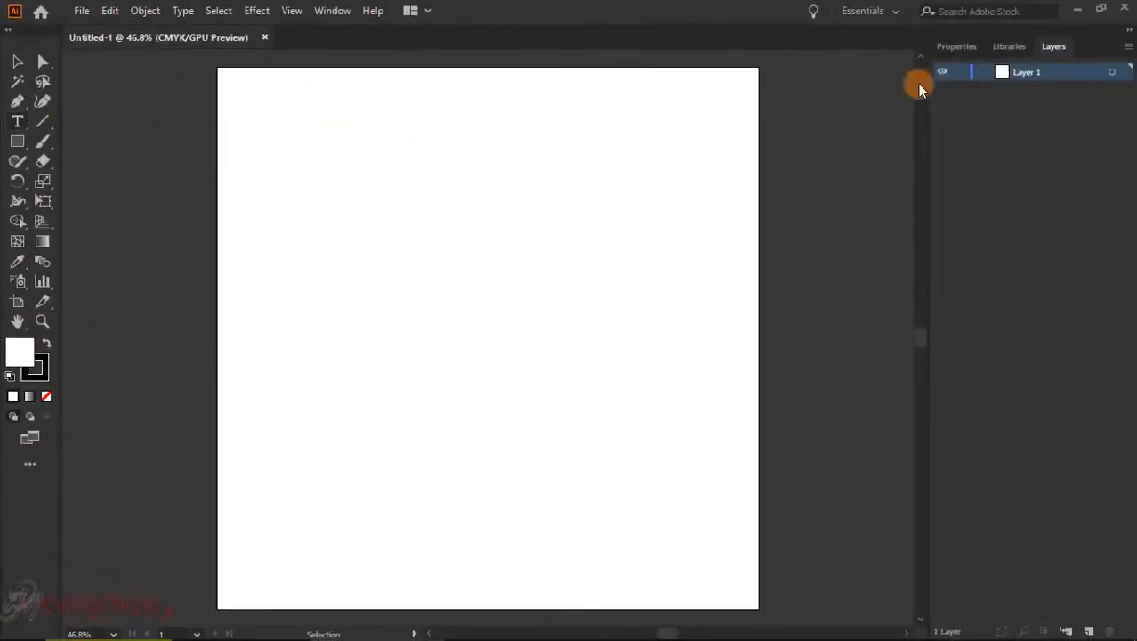
{"action": "left_click", "coordinate": [958, 47]}
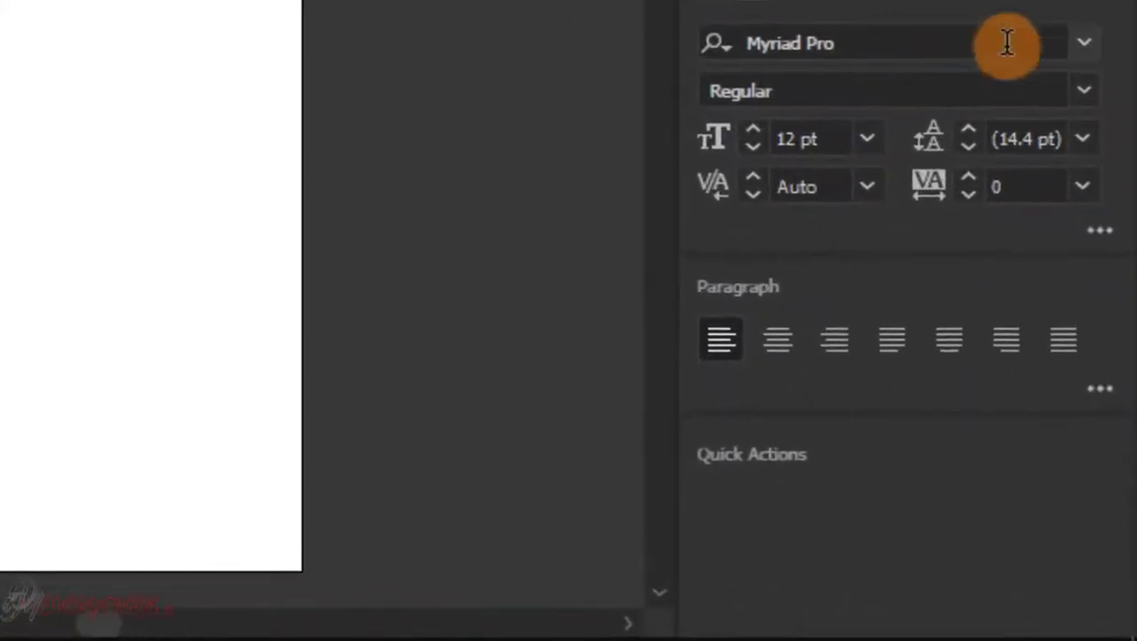
{"action": "left_click", "coordinate": [1085, 46]}
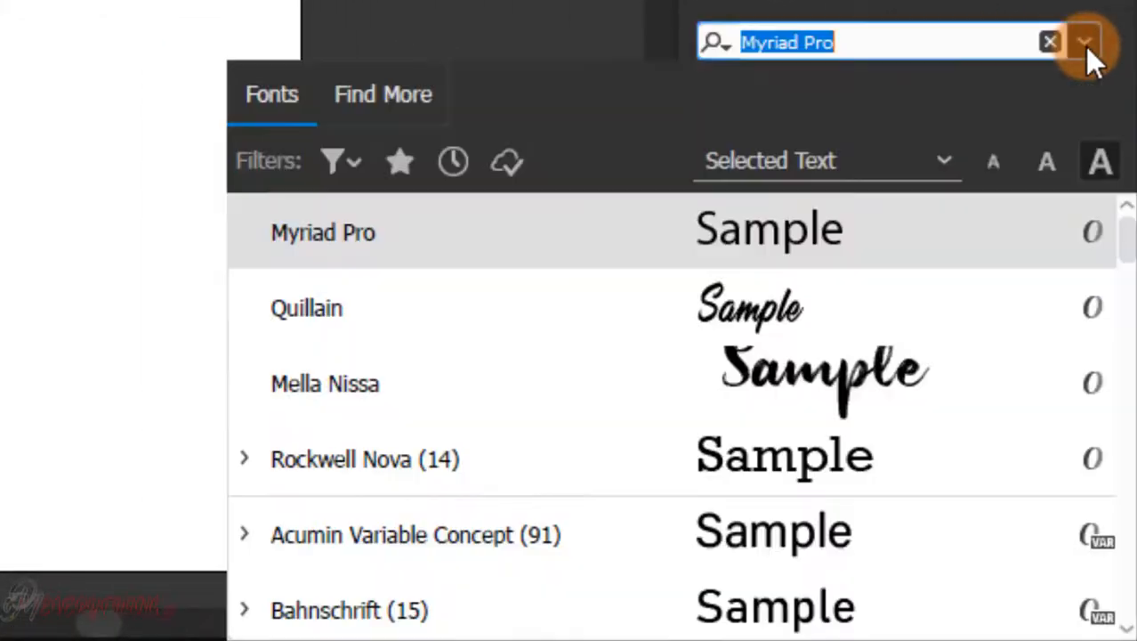
{"action": "scroll", "coordinate": [587, 408], "scroll_direction": "down", "scroll_amount": 5}
{"action": "scroll", "coordinate": [586, 409], "scroll_direction": "down", "scroll_amount": 15}
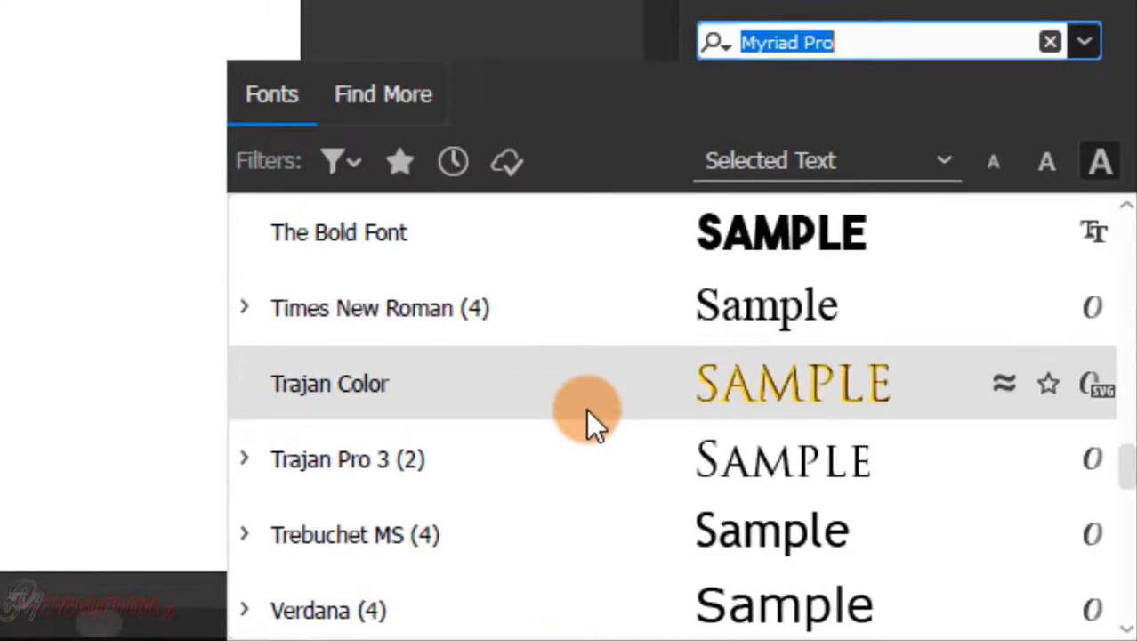
{"action": "key", "text": "Escape"}
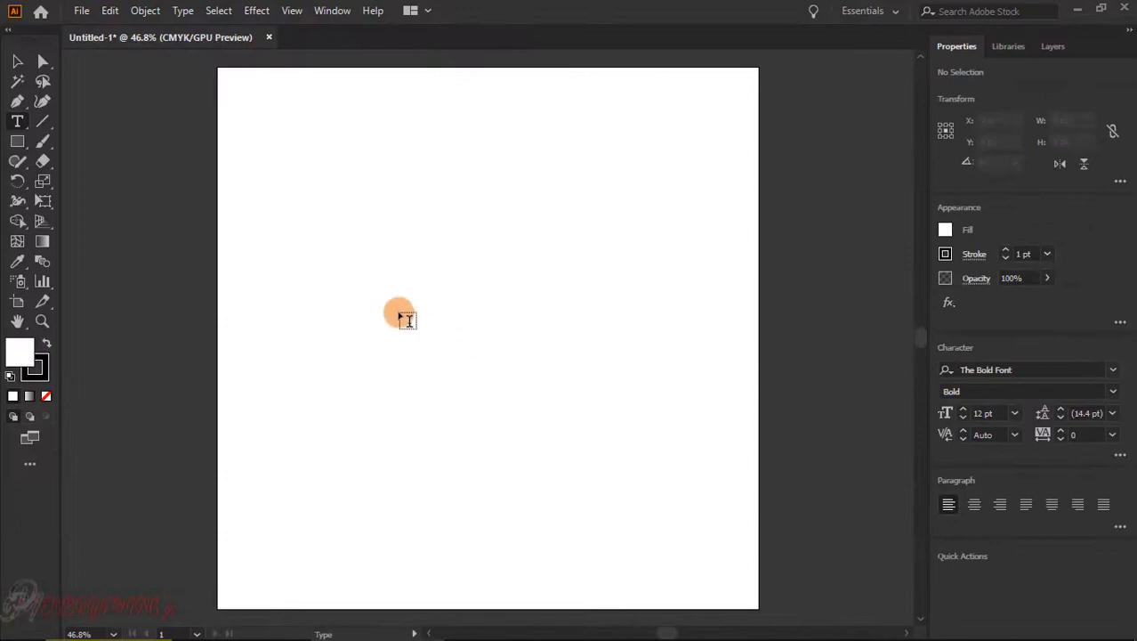
Add the point text "EVERYTHING PS" on the artboard, left of and slightly above its centre
{"action": "left_click", "coordinate": [356, 283]}
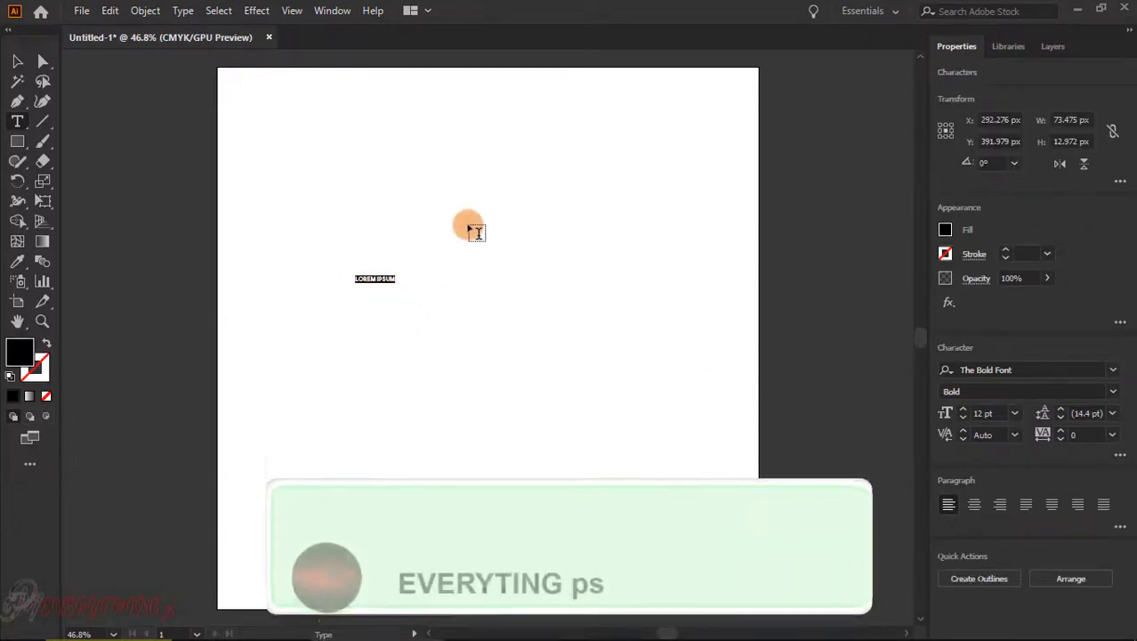
{"action": "type", "text": "EVE"}
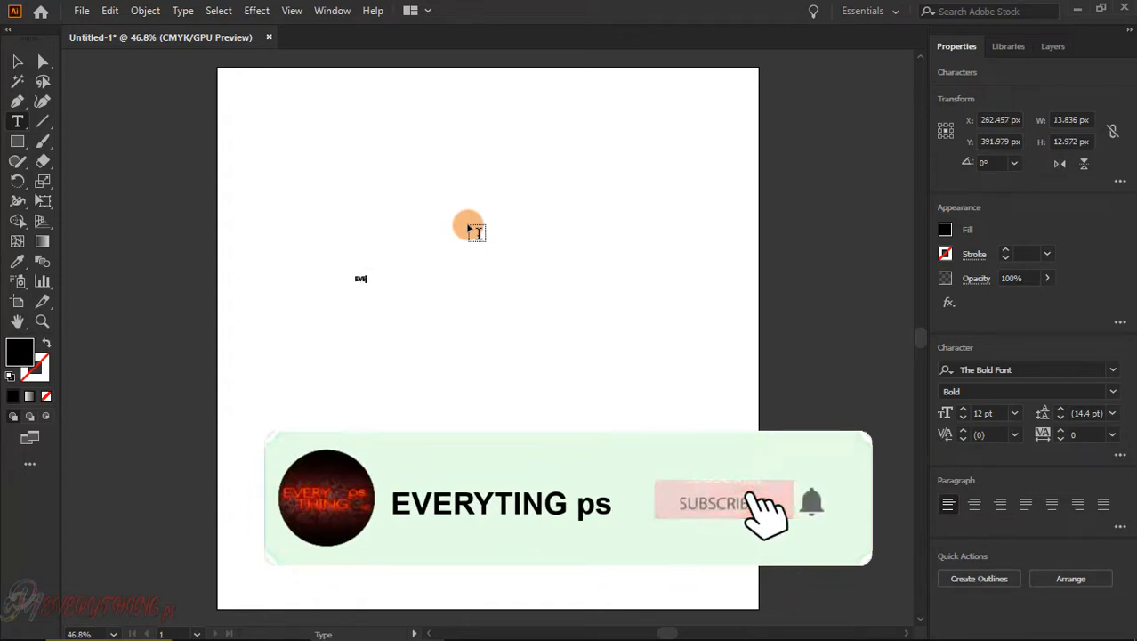
{"action": "type", "text": "RYTHING PS"}
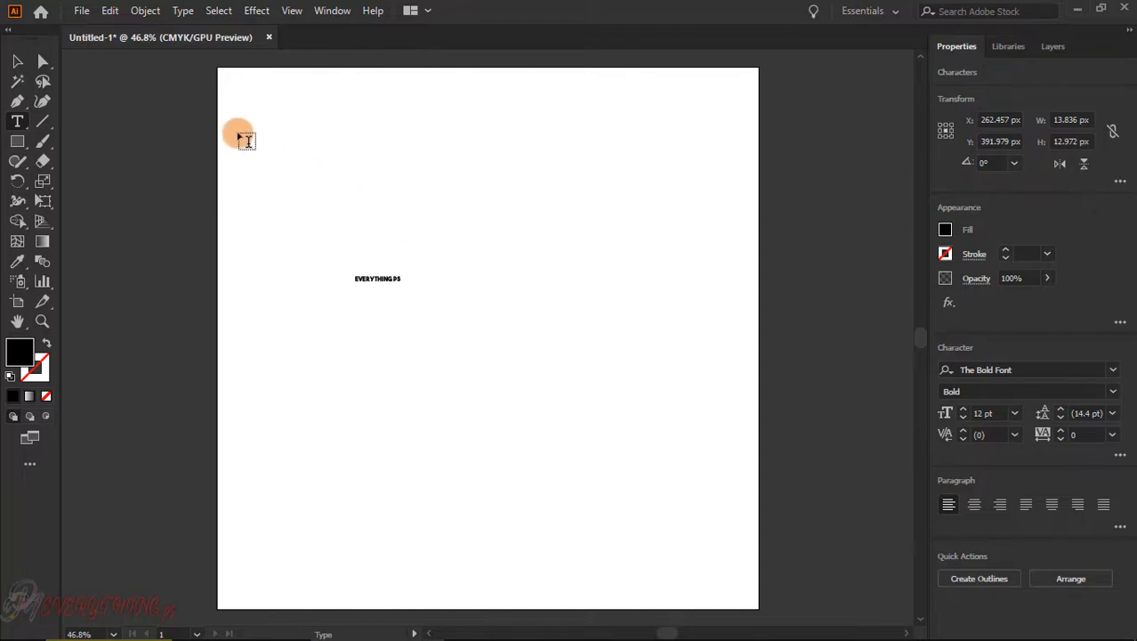
Scale the text up proportionally and align it to the artboard so it spans the full 1000 px width
{"action": "left_click", "coordinate": [13, 67]}
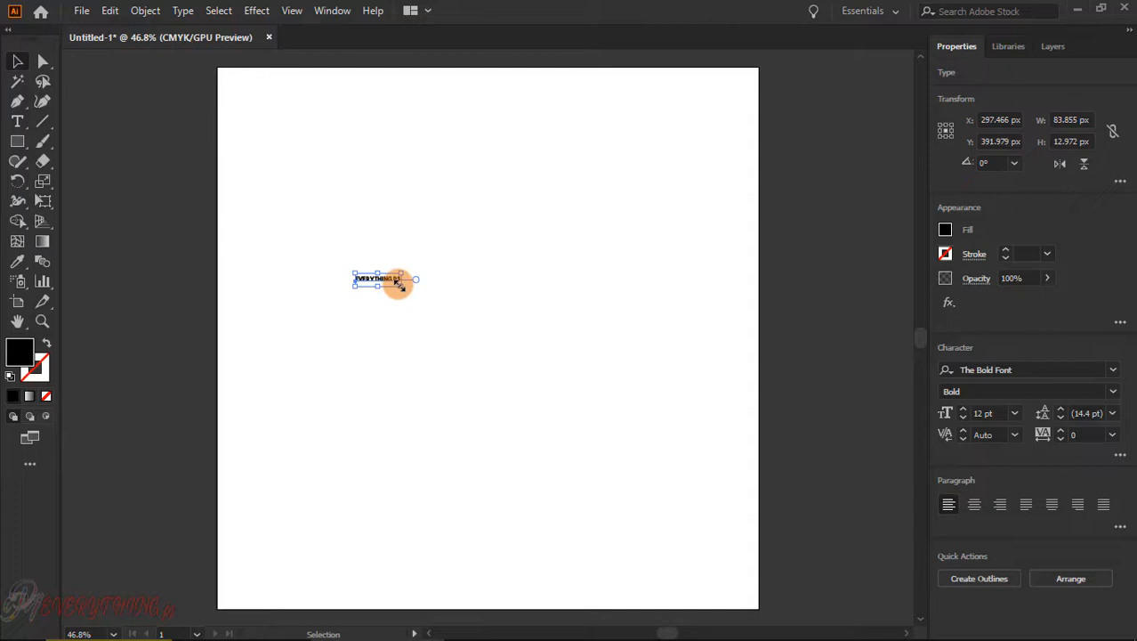
{"action": "left_click_drag", "start_coordinate": [400, 285], "coordinate": [753, 418]}
{"action": "left_click_drag", "start_coordinate": [568, 316], "coordinate": [471, 318]}
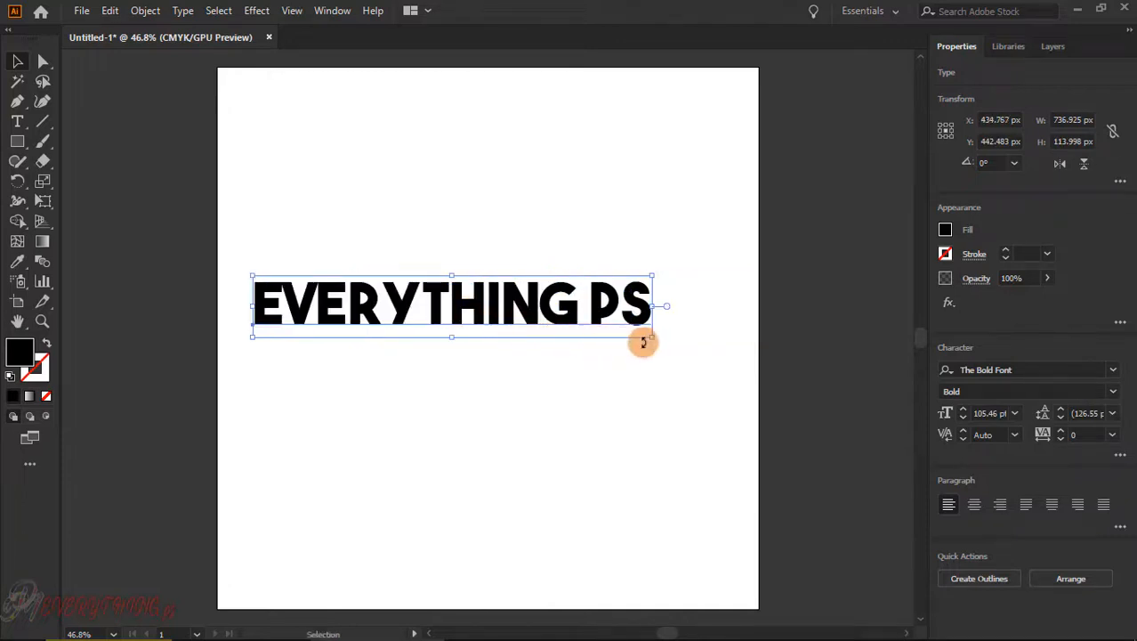
{"action": "key", "text": "shift"}
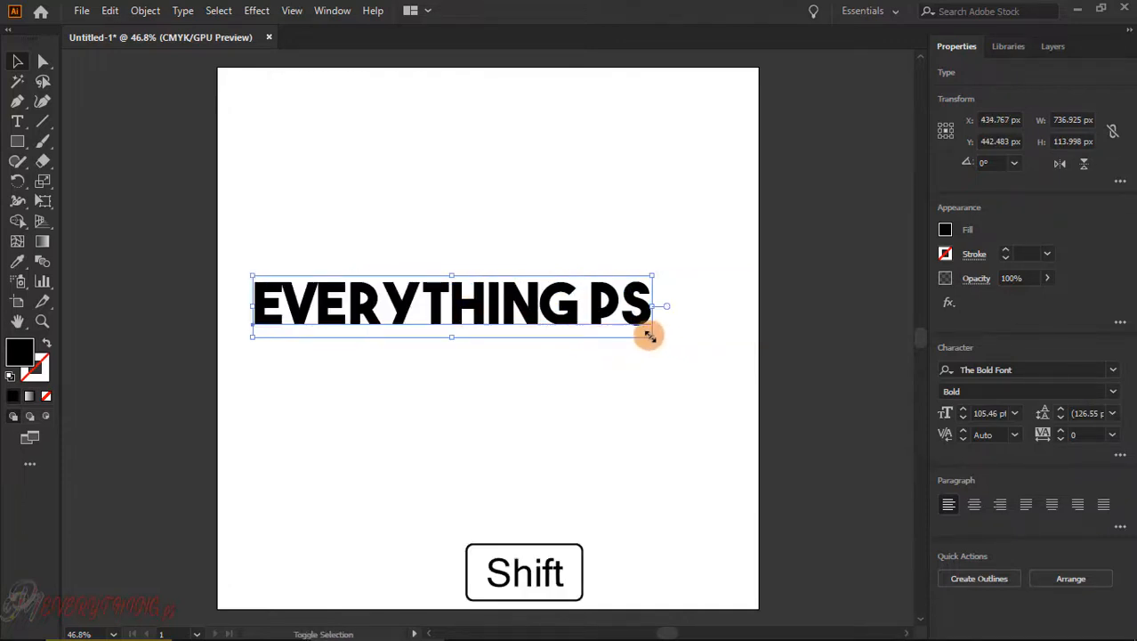
{"action": "left_click_drag", "start_coordinate": [649, 336], "coordinate": [763, 372]}
{"action": "left_click_drag", "start_coordinate": [485, 316], "coordinate": [458, 319]}
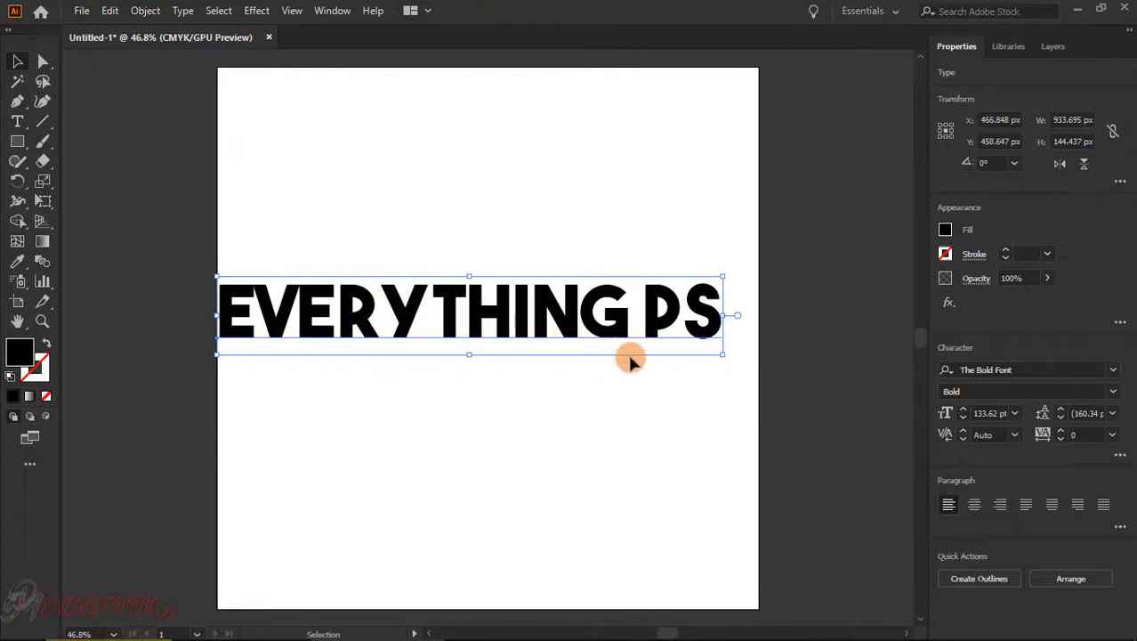
{"action": "left_click_drag", "start_coordinate": [723, 353], "coordinate": [757, 361]}
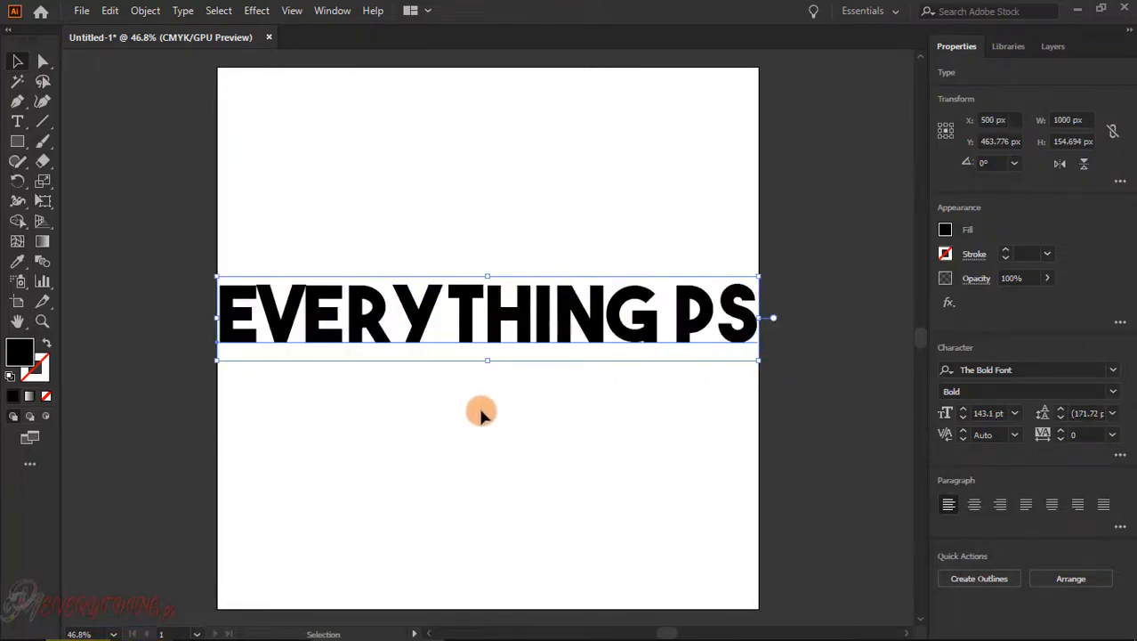
Duplicate the text directly below the original and convert the copy to outlines
{"action": "key", "text": "alt"}
{"action": "left_click_drag", "start_coordinate": [466, 335], "coordinate": [466, 405]}
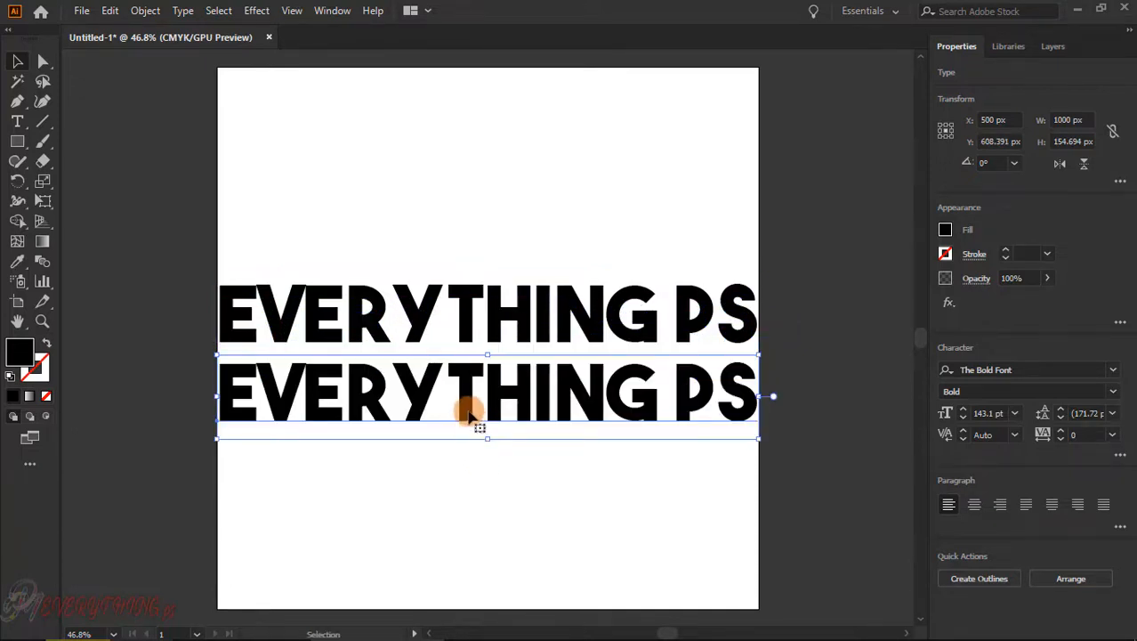
{"action": "right_click", "coordinate": [469, 405]}
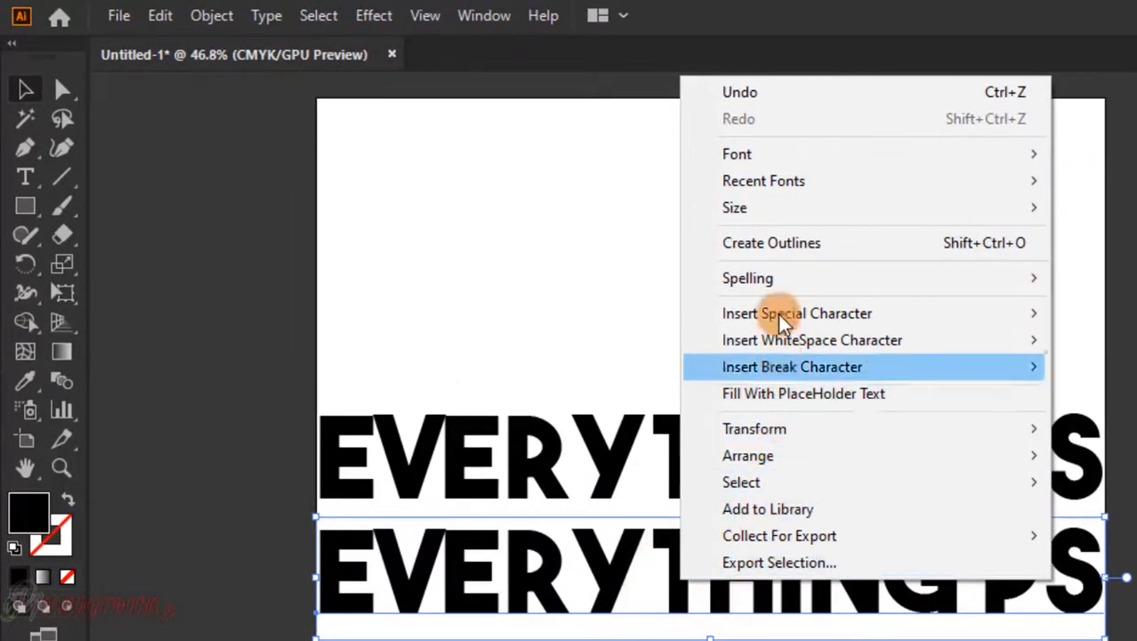
{"action": "left_click", "coordinate": [772, 247]}
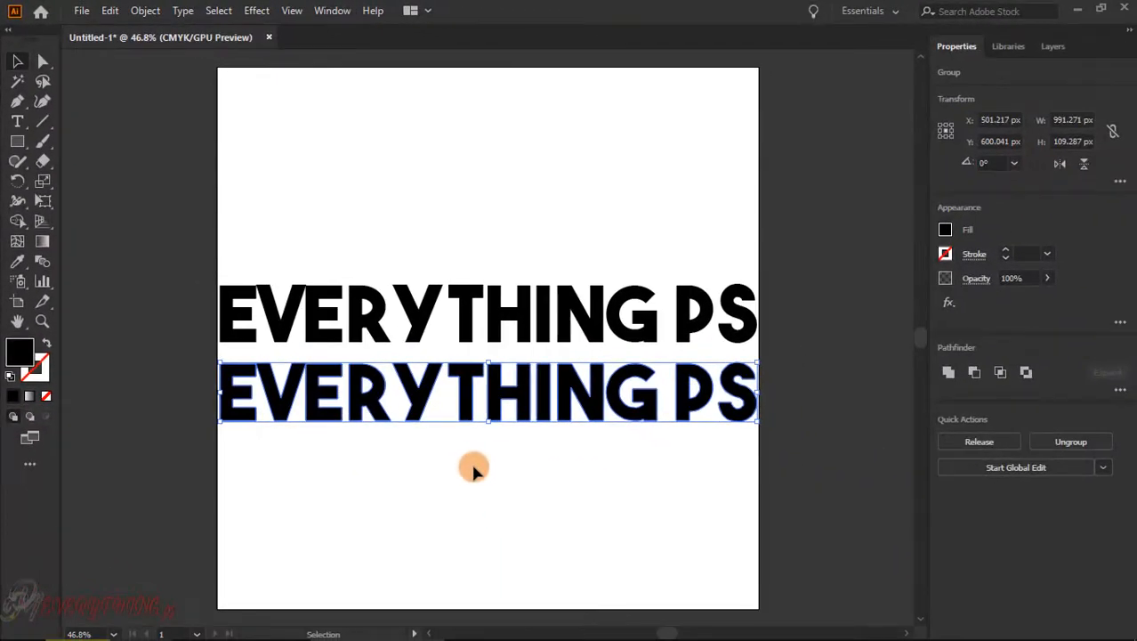
Reflect the outlined lower copy across the horizontal axis with the preview enabled
{"action": "right_click", "coordinate": [525, 396]}
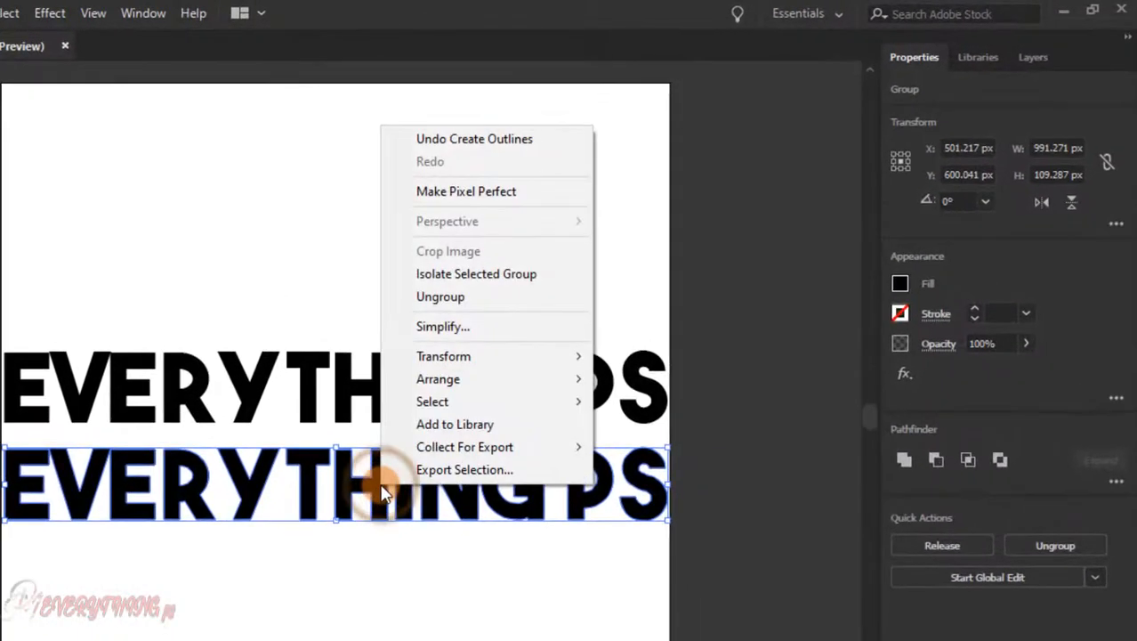
{"action": "mouse_move", "coordinate": [422, 356]}
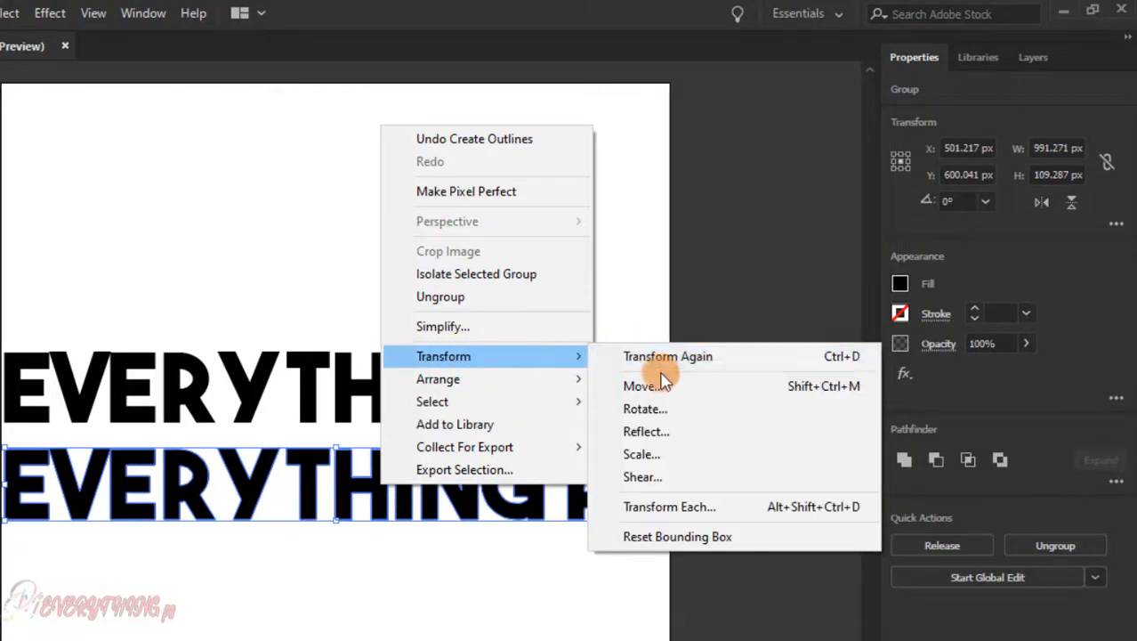
{"action": "left_click", "coordinate": [663, 434]}
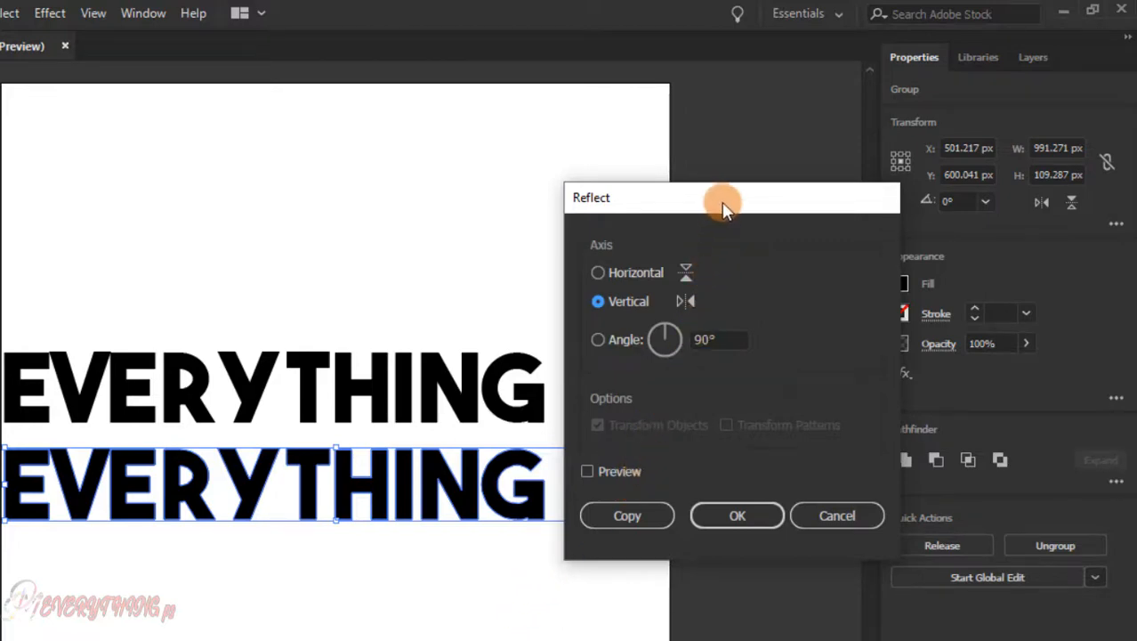
{"action": "left_click_drag", "start_coordinate": [723, 207], "coordinate": [850, 289]}
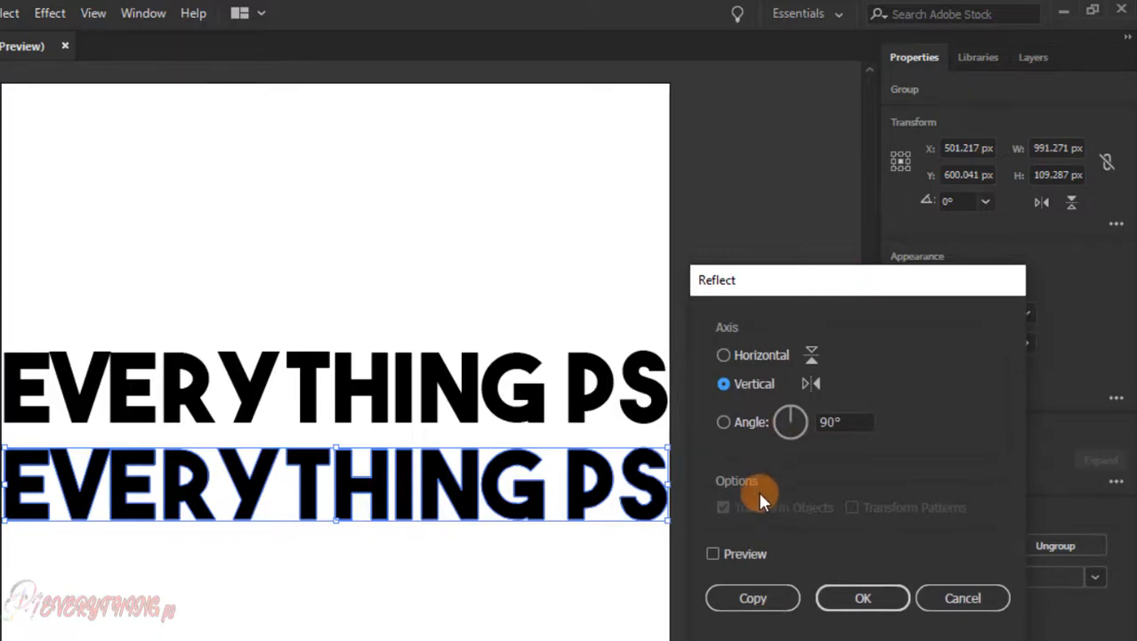
{"action": "left_click", "coordinate": [714, 555]}
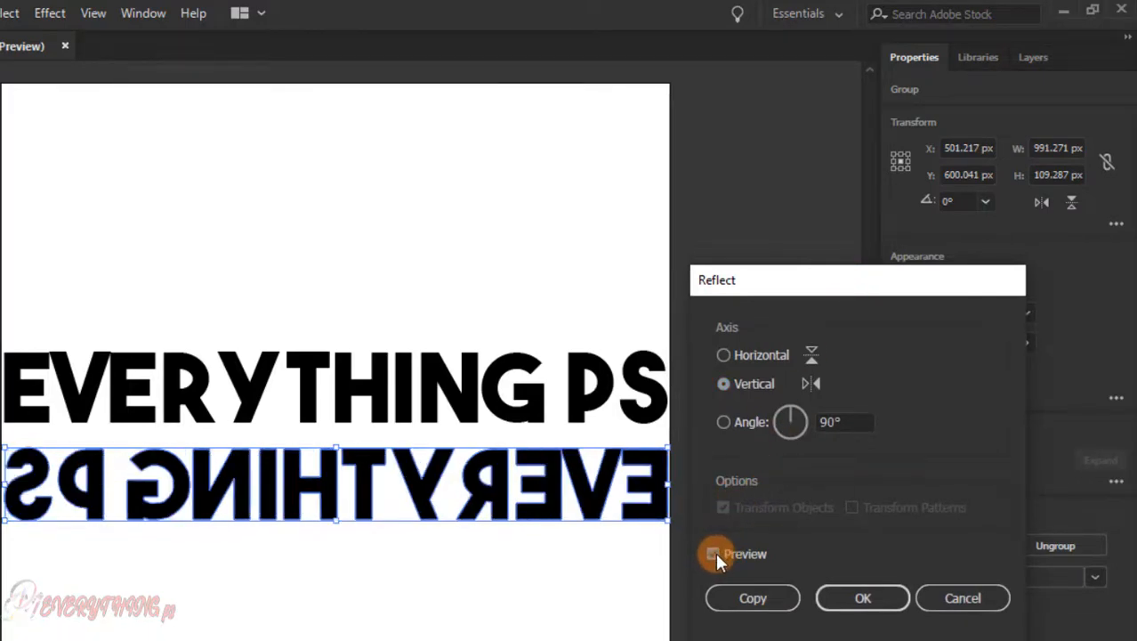
{"action": "left_click", "coordinate": [721, 353]}
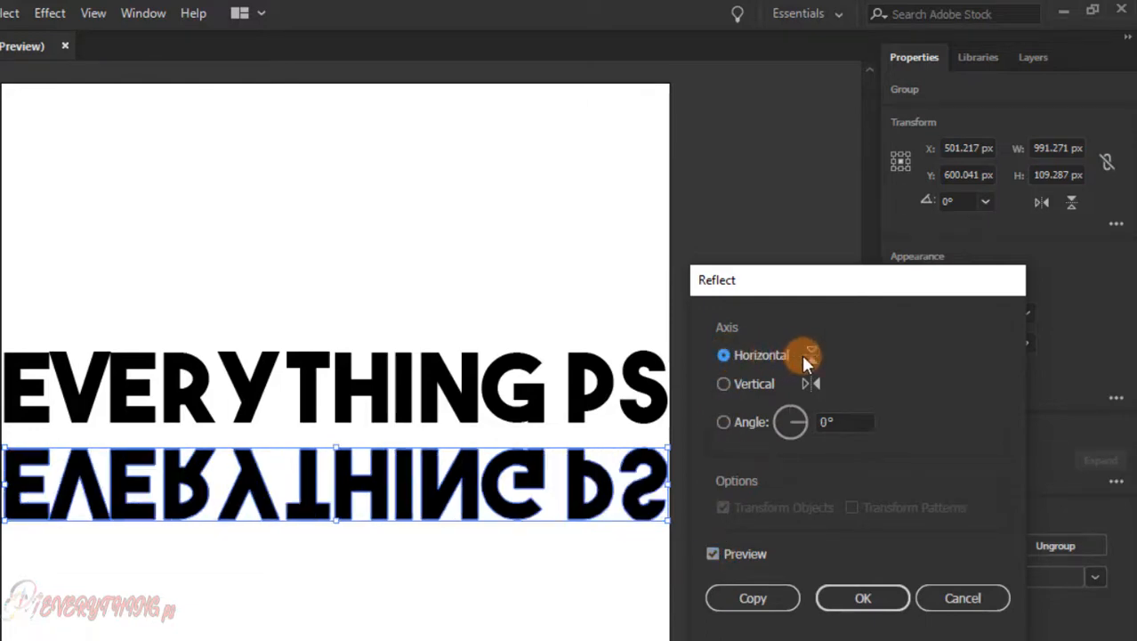
{"action": "left_click", "coordinate": [862, 598]}
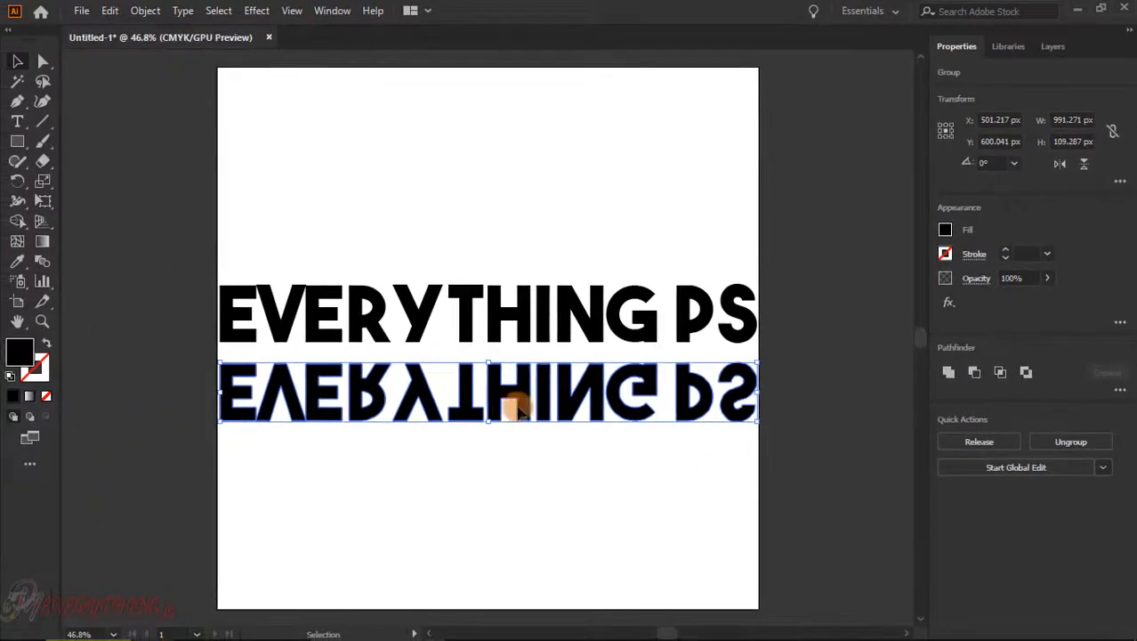
Nudge the reflected copy straight up about 41 px so it meets the base of the original text
{"action": "key", "text": "Up"}
{"action": "key", "text": "Up"}
{"action": "key", "text": "Up"}
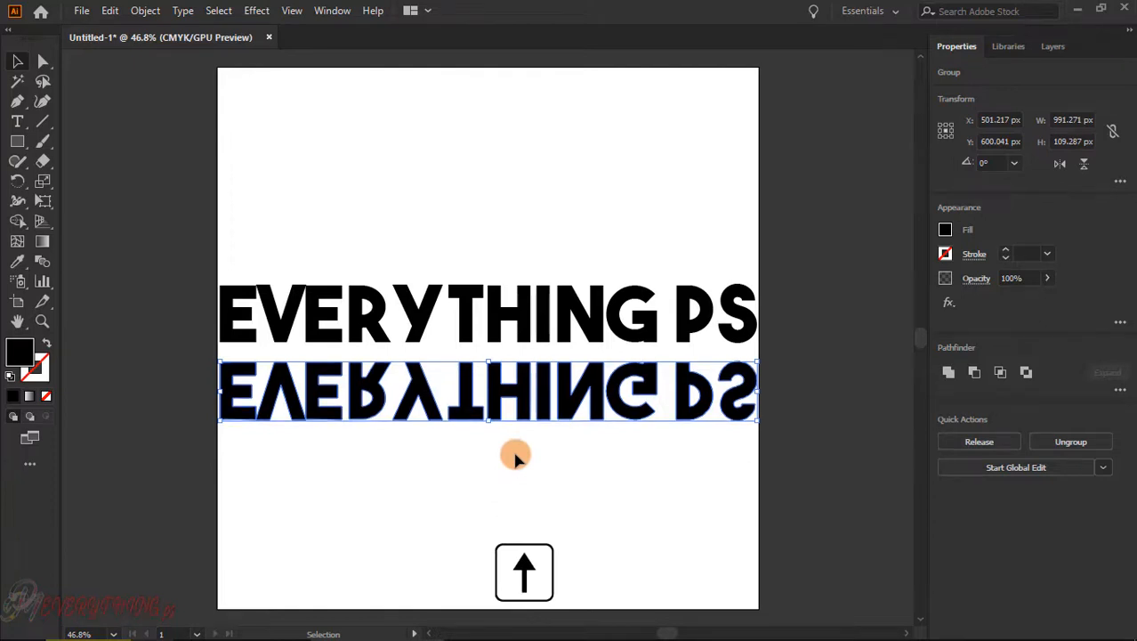
{"action": "key", "text": "Up"}
{"action": "key", "text": "Up"}
{"action": "key", "text": "Up"}
{"action": "key", "text": "Up"}
{"action": "key", "text": "Up"}
{"action": "key", "text": "Up"}
{"action": "key", "text": "Up"}
{"action": "key", "text": "Up"}
{"action": "key", "text": "Up"}
{"action": "key", "text": "Up"}
{"action": "key", "text": "Up"}
{"action": "key", "text": "Up"}
{"action": "key", "text": "Up"}
{"action": "key", "text": "Up"}
{"action": "key", "text": "Up"}
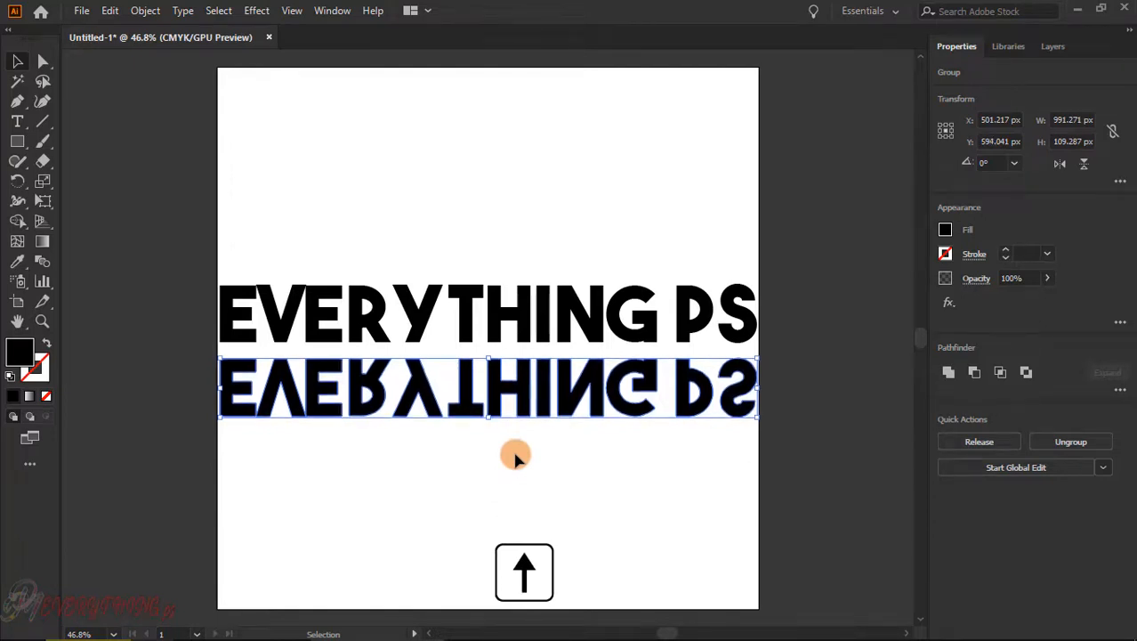
{"action": "key", "text": "Up"}
{"action": "key", "text": "Up"}
{"action": "key", "text": "Up"}
{"action": "key", "text": "Up"}
{"action": "key", "text": "Up"}
{"action": "key", "text": "Up"}
{"action": "key", "text": "Up"}
{"action": "key", "text": "Up"}
{"action": "key", "text": "Up"}
{"action": "key", "text": "Up"}
{"action": "key", "text": "Up"}
{"action": "key", "text": "Up"}
{"action": "key", "text": "Up"}
{"action": "key", "text": "Up"}
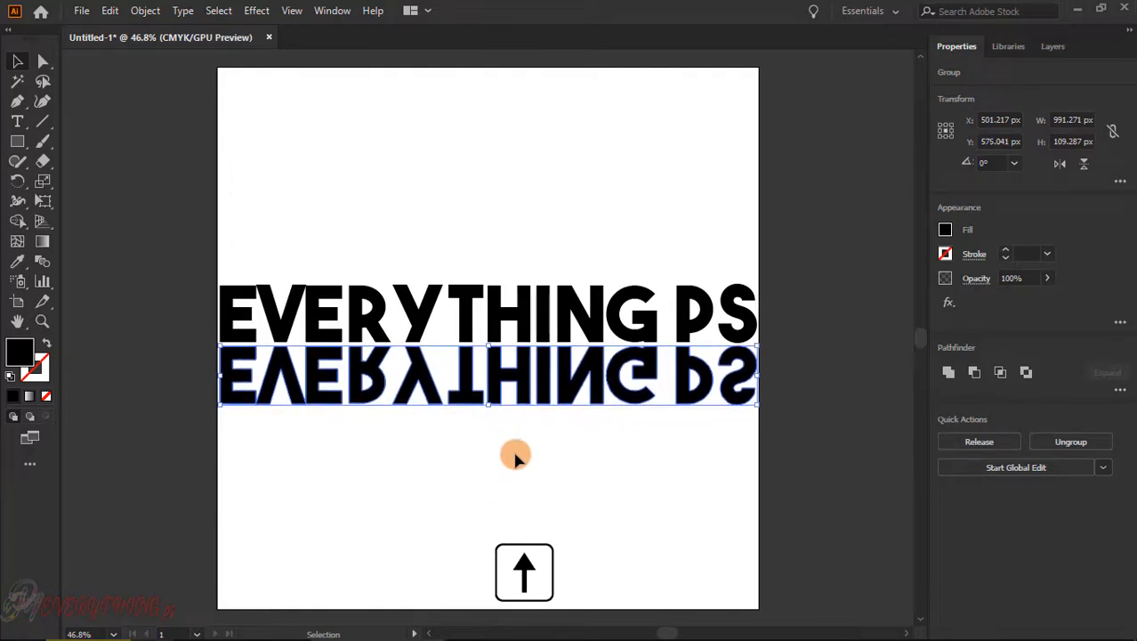
{"action": "key", "text": "Up"}
{"action": "key", "text": "Up"}
{"action": "key", "text": "Up"}
{"action": "key", "text": "Up"}
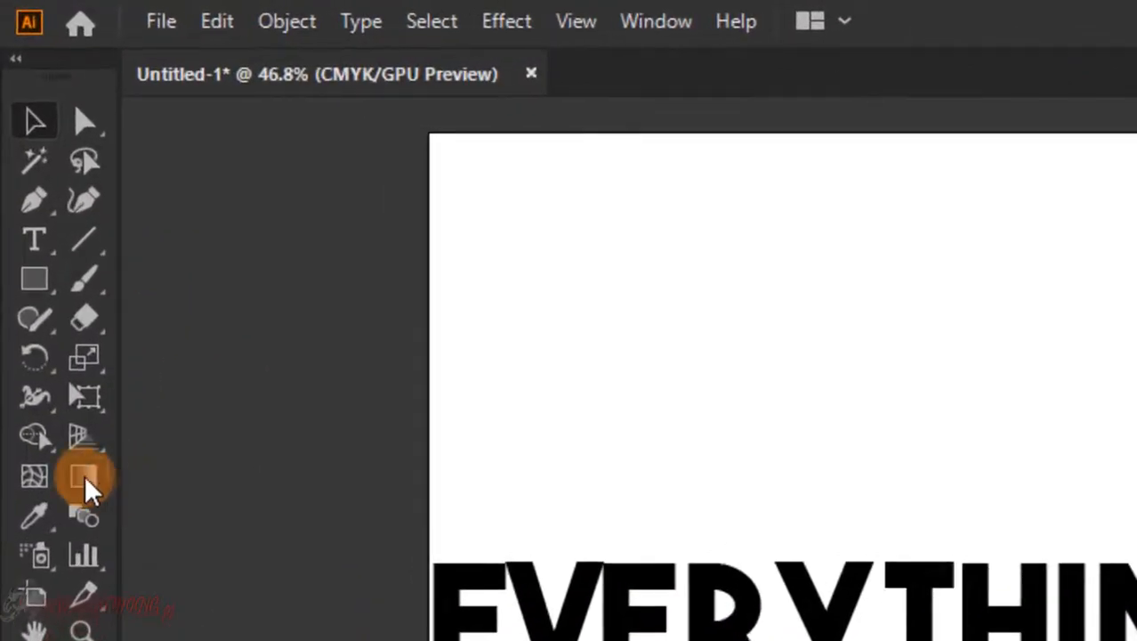
Fill the reflected copy with a linear white-to-black gradient using the Gradient tool's options
{"action": "left_click", "coordinate": [83, 478]}
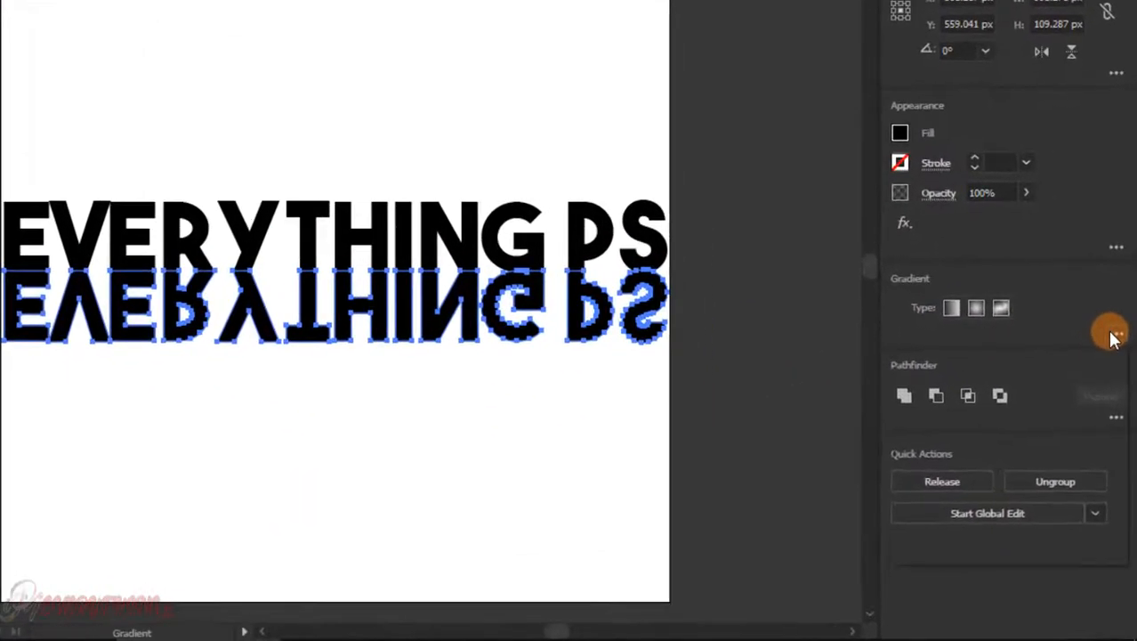
{"action": "left_click", "coordinate": [1120, 393]}
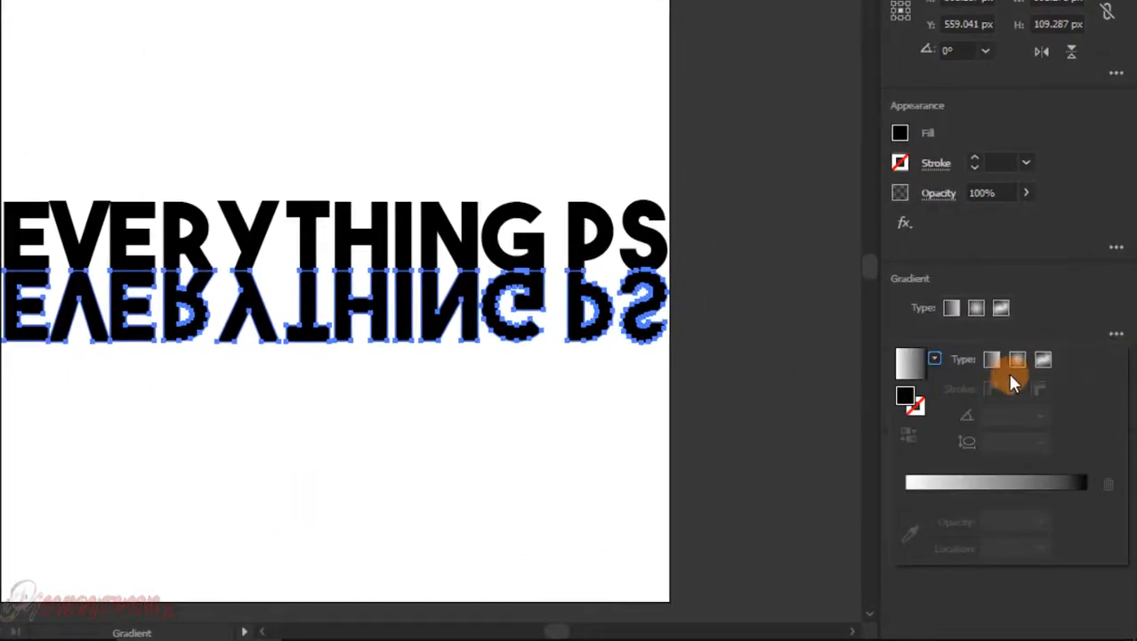
{"action": "left_click", "coordinate": [991, 359]}
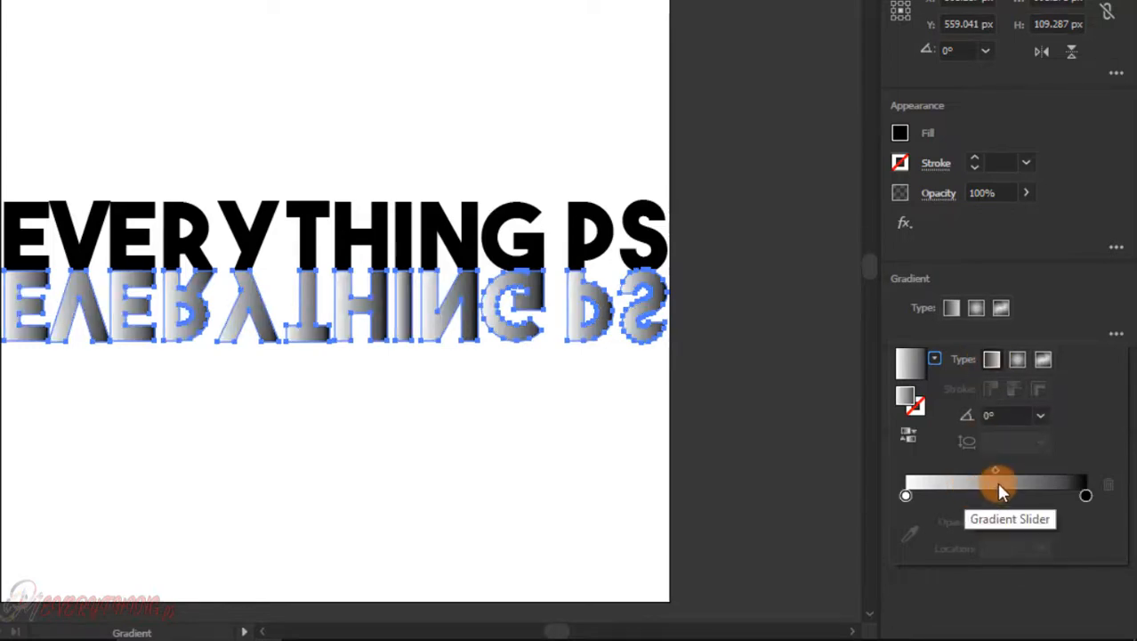
Set the white gradient stop's opacity to 0% and the gradient angle to 90° on the reflected text, and deselect it
{"action": "left_click", "coordinate": [906, 497]}
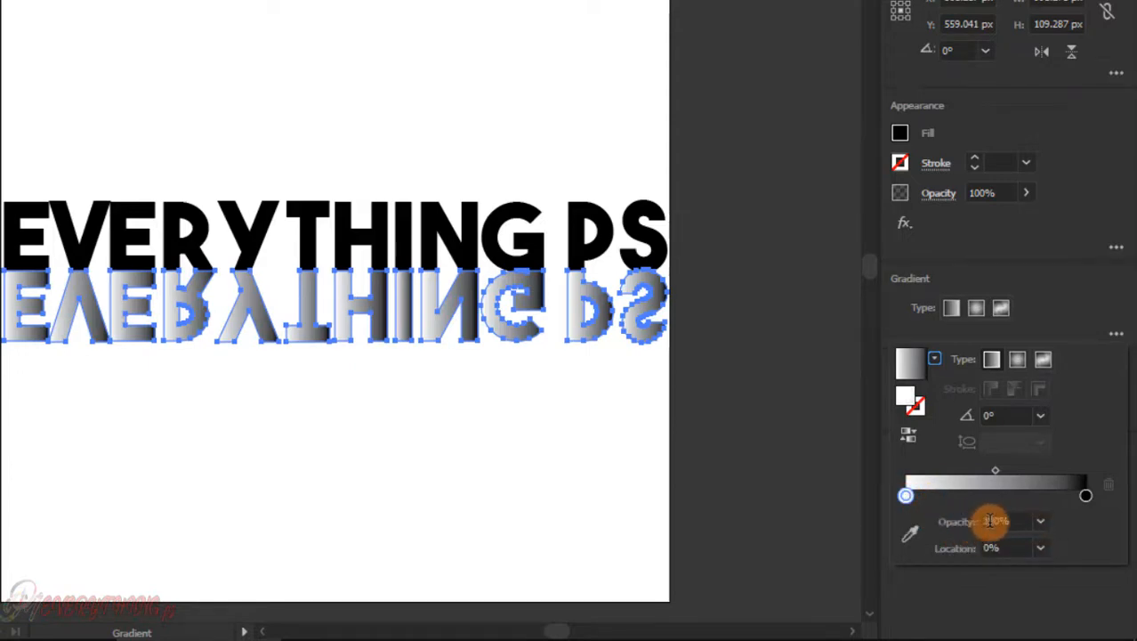
{"action": "left_click_drag", "start_coordinate": [997, 520], "coordinate": [961, 525]}
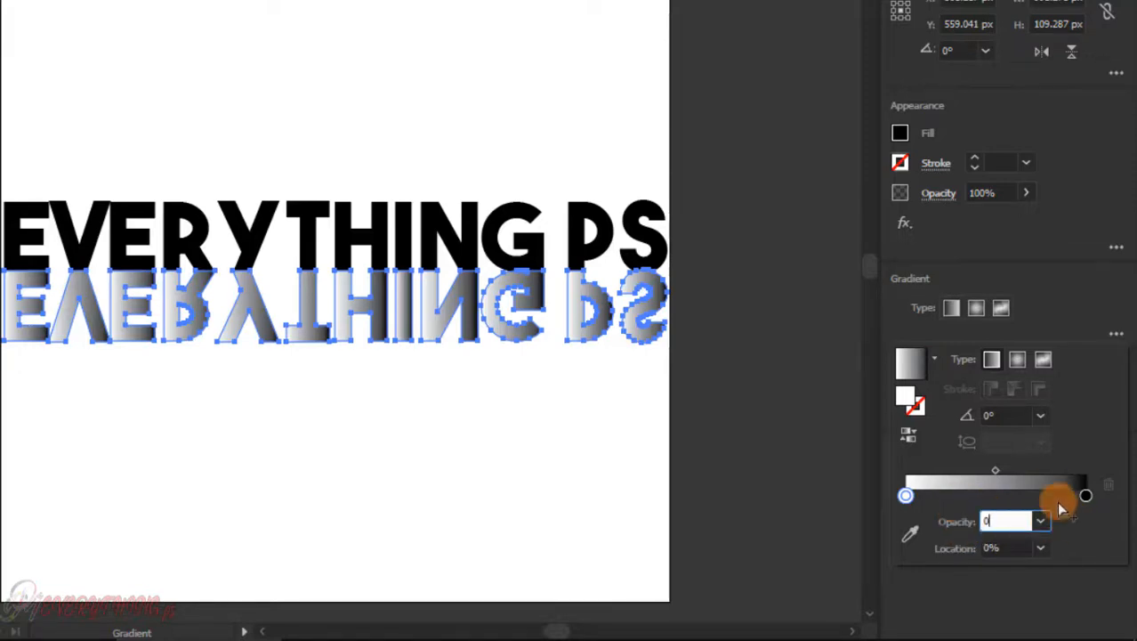
{"action": "left_click", "coordinate": [1041, 416]}
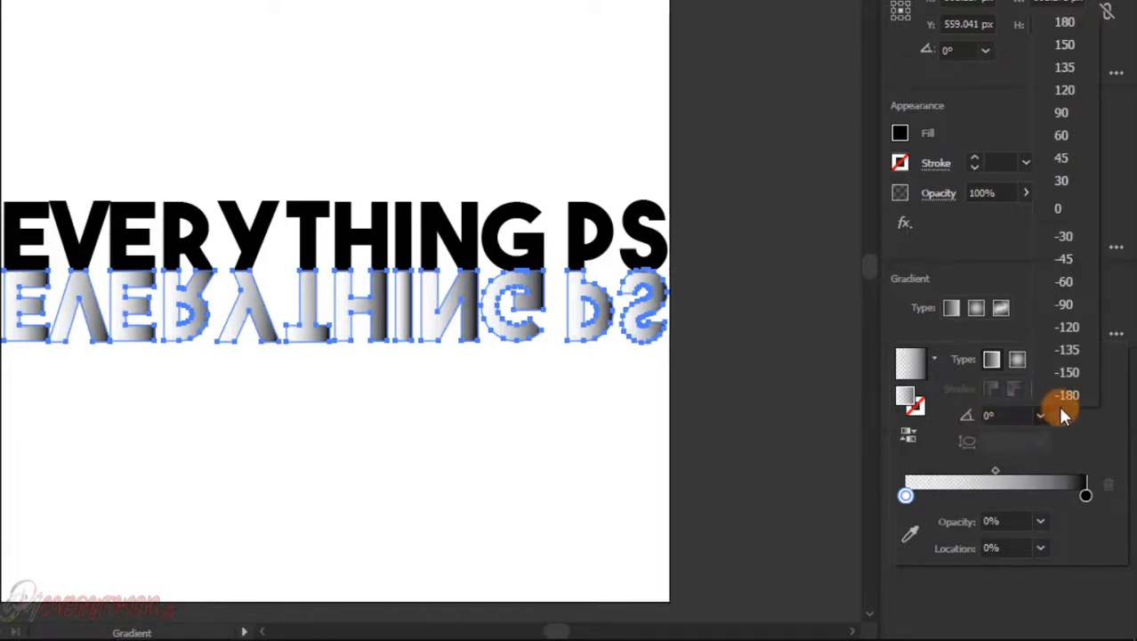
{"action": "left_click", "coordinate": [1061, 114]}
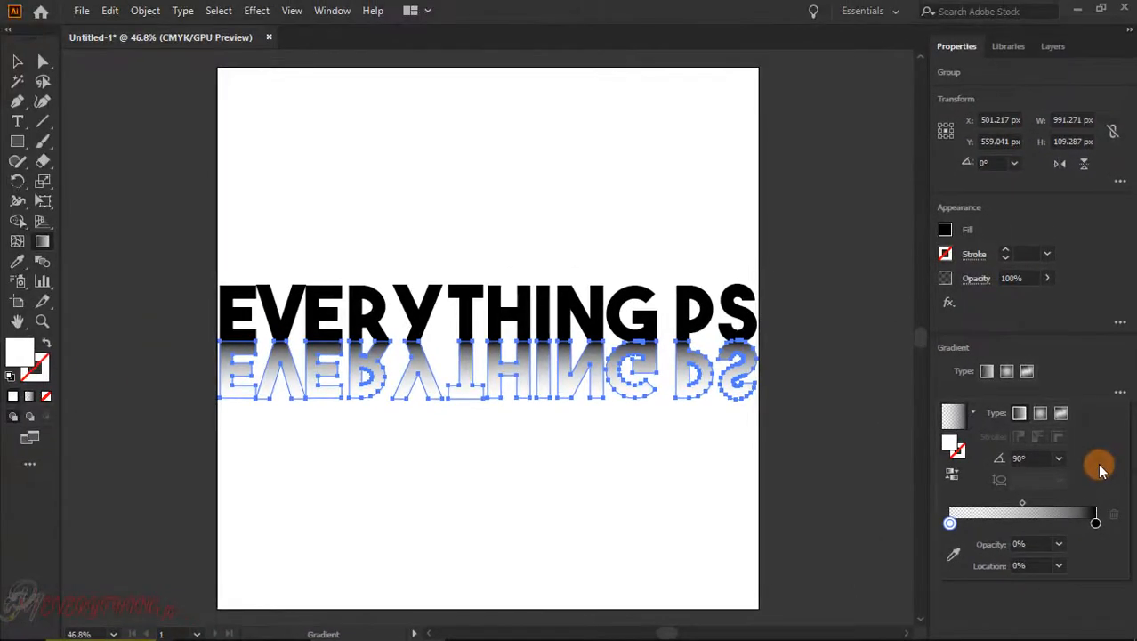
{"action": "left_click", "coordinate": [190, 343]}
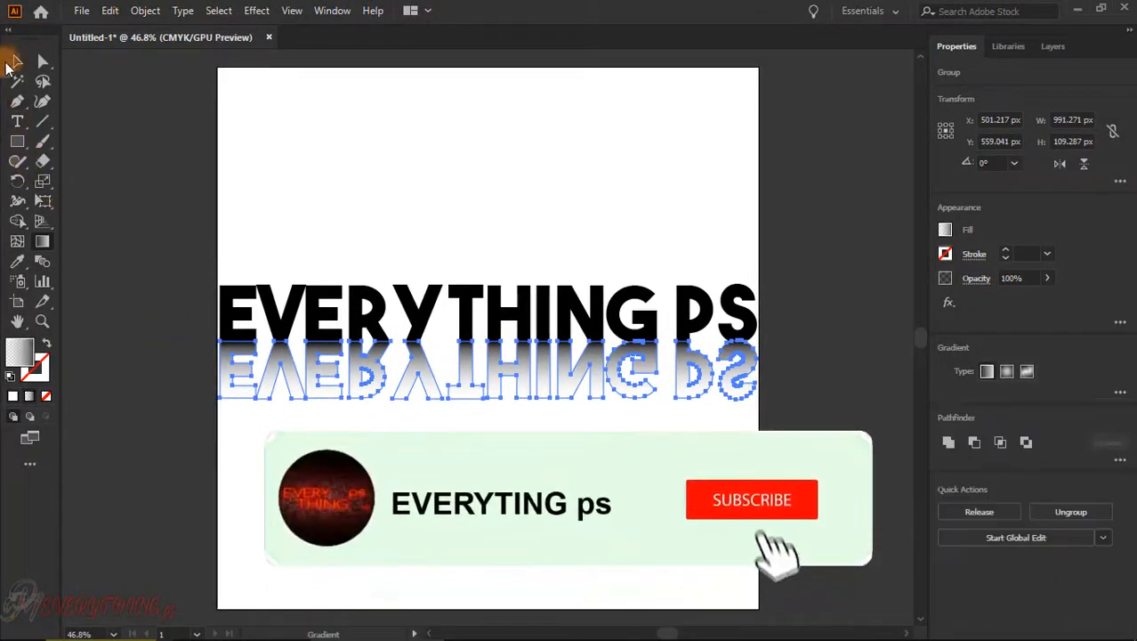
{"action": "left_click", "coordinate": [15, 61]}
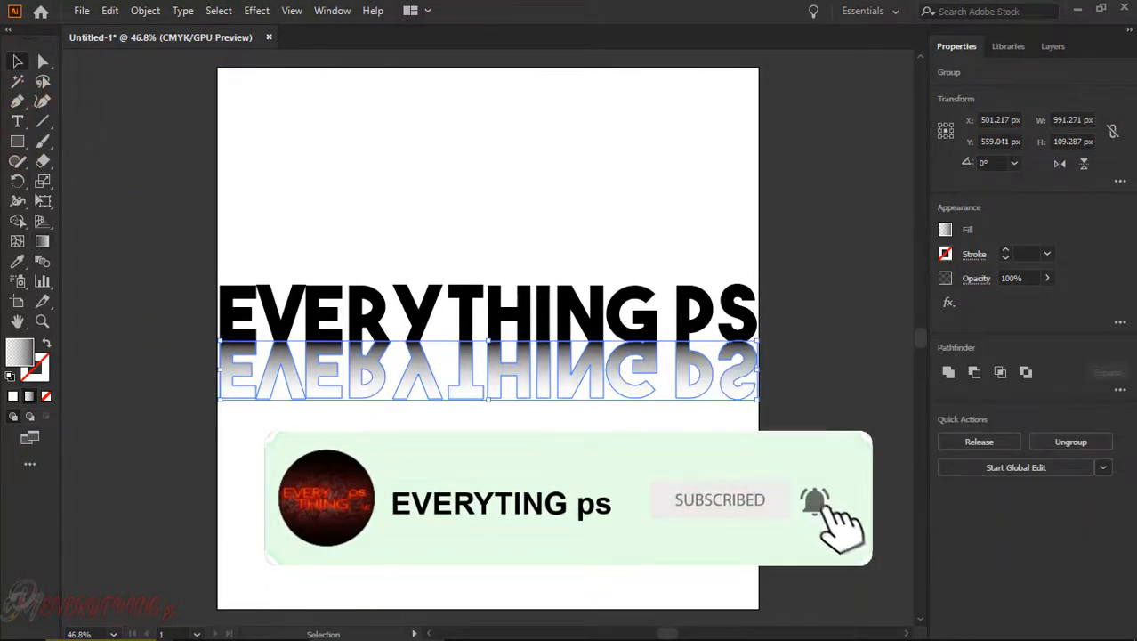
{"action": "left_click", "coordinate": [821, 451]}
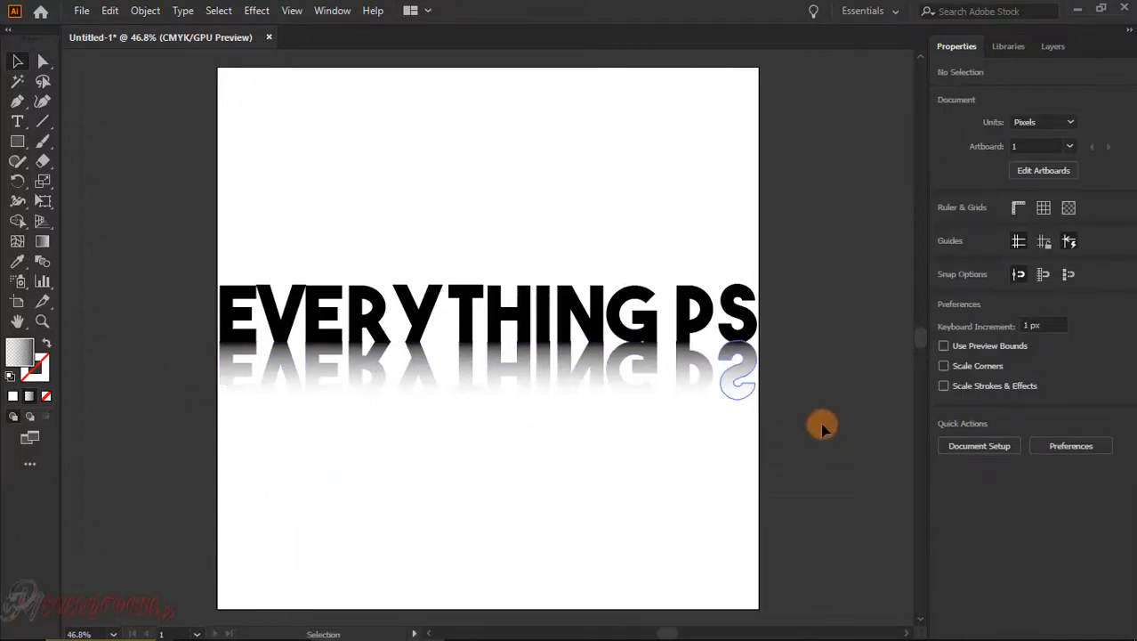
Try an opacity of 50% in the Transparency settings with nothing selected, and close them
{"action": "left_click", "coordinate": [335, 12]}
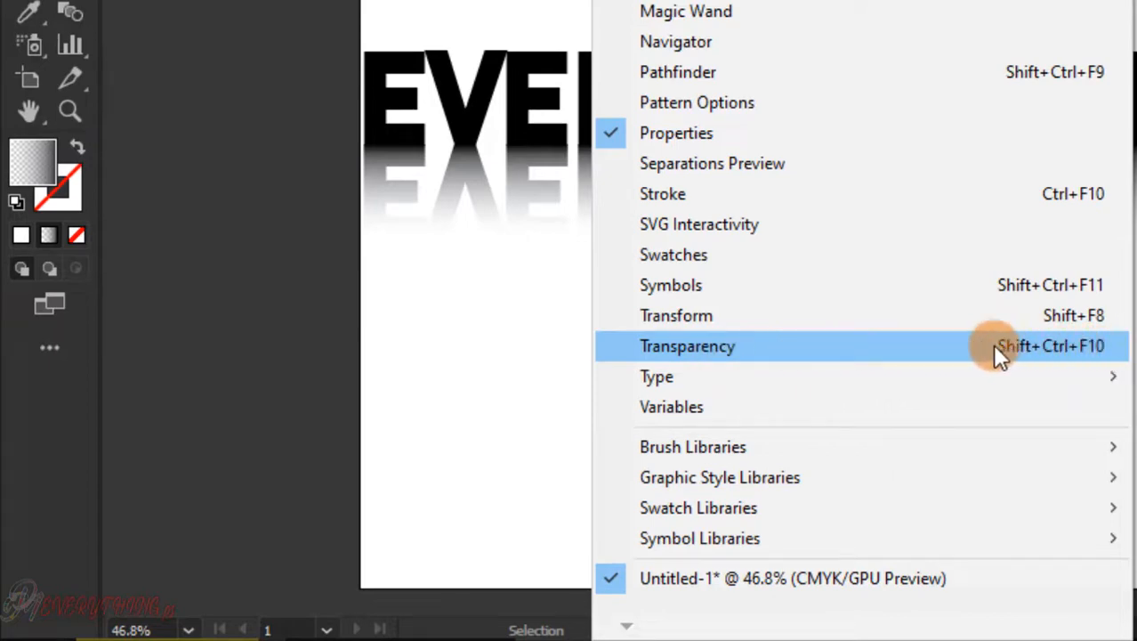
{"action": "left_click", "coordinate": [862, 346]}
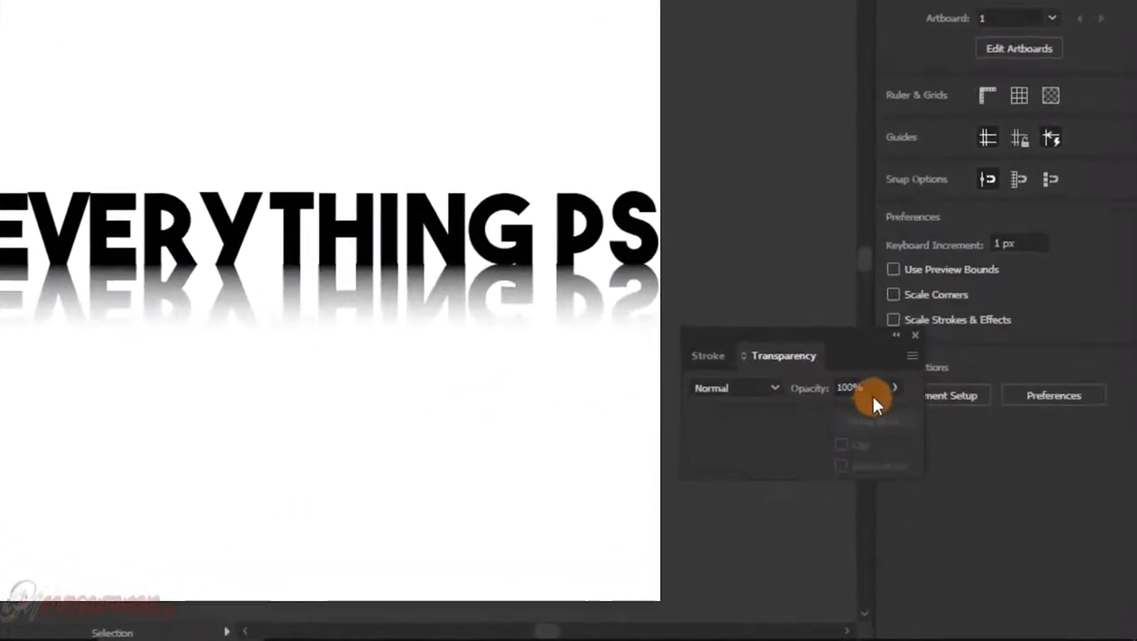
{"action": "left_click", "coordinate": [867, 386]}
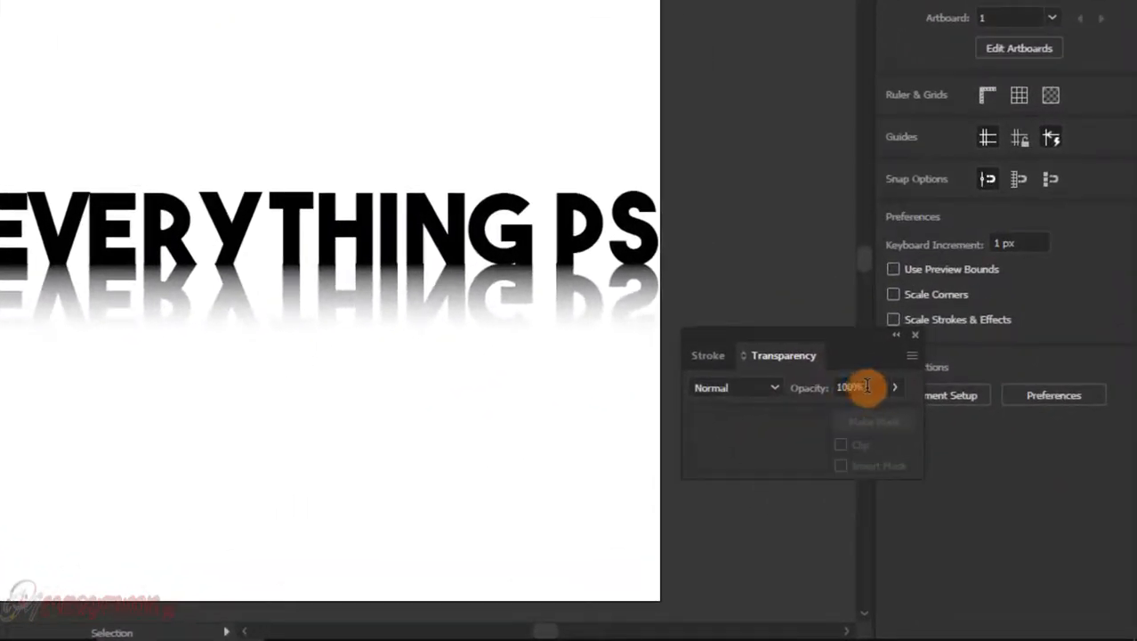
{"action": "left_click", "coordinate": [862, 388]}
{"action": "type", "text": "50"}
{"action": "key", "text": "Return"}
{"action": "left_click", "coordinate": [915, 335]}
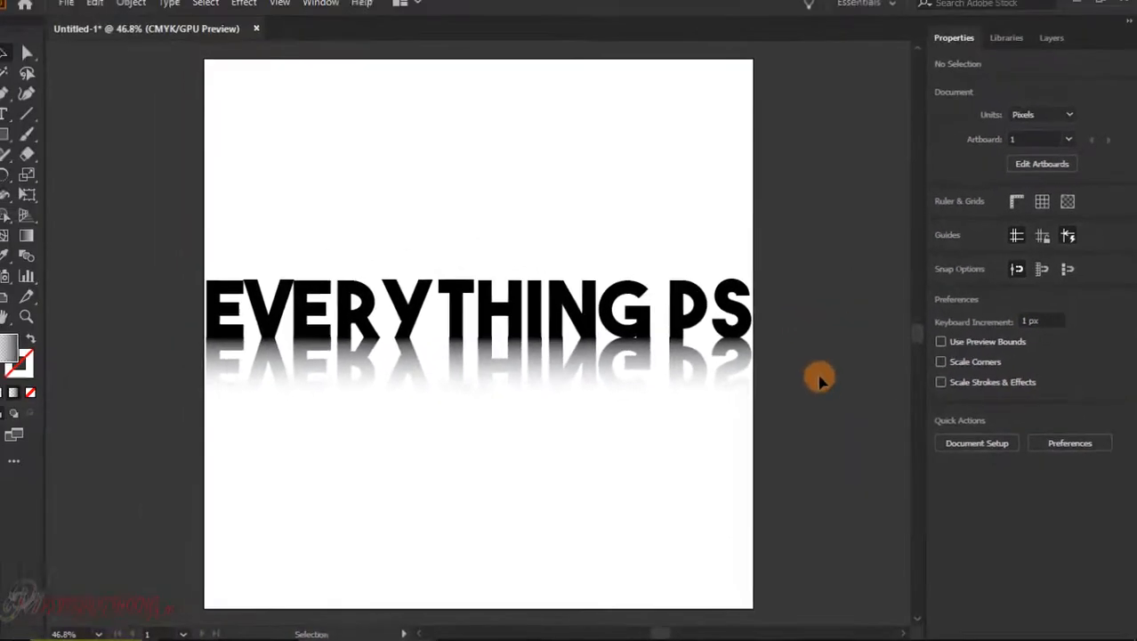
Open the Save for Web (Legacy) export for the artwork and fit the whole artboard in its preview
{"action": "key", "text": "ctrl+0"}
{"action": "scroll", "coordinate": [439, 382], "scroll_direction": "down", "scroll_amount": 3}
{"action": "scroll", "coordinate": [439, 382], "scroll_direction": "up", "scroll_amount": 2}
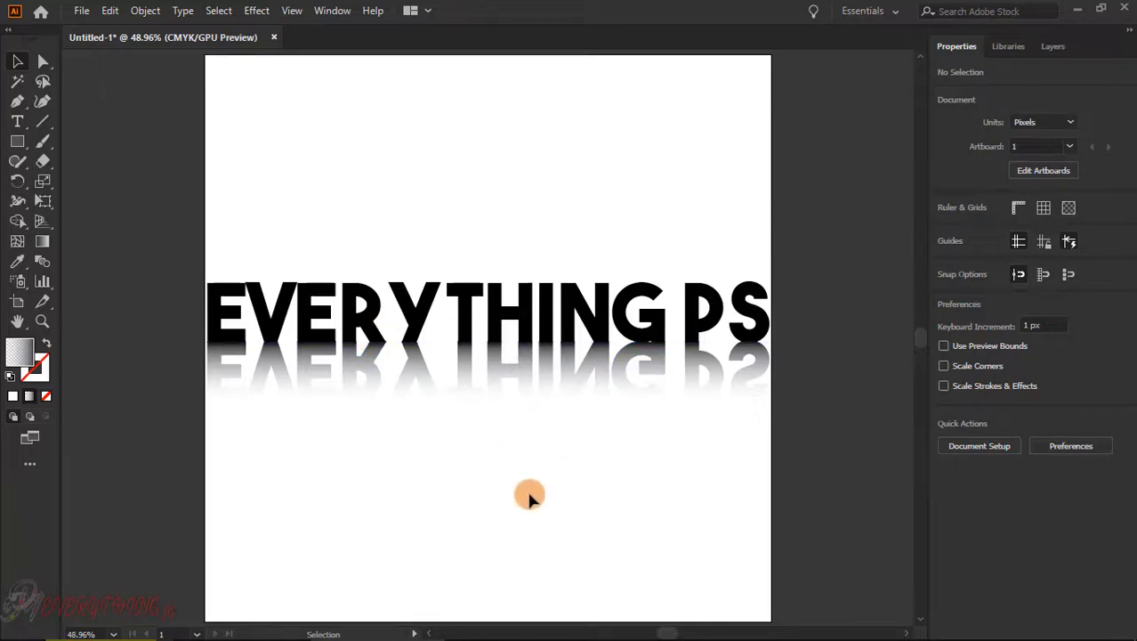
{"action": "left_click", "coordinate": [82, 10]}
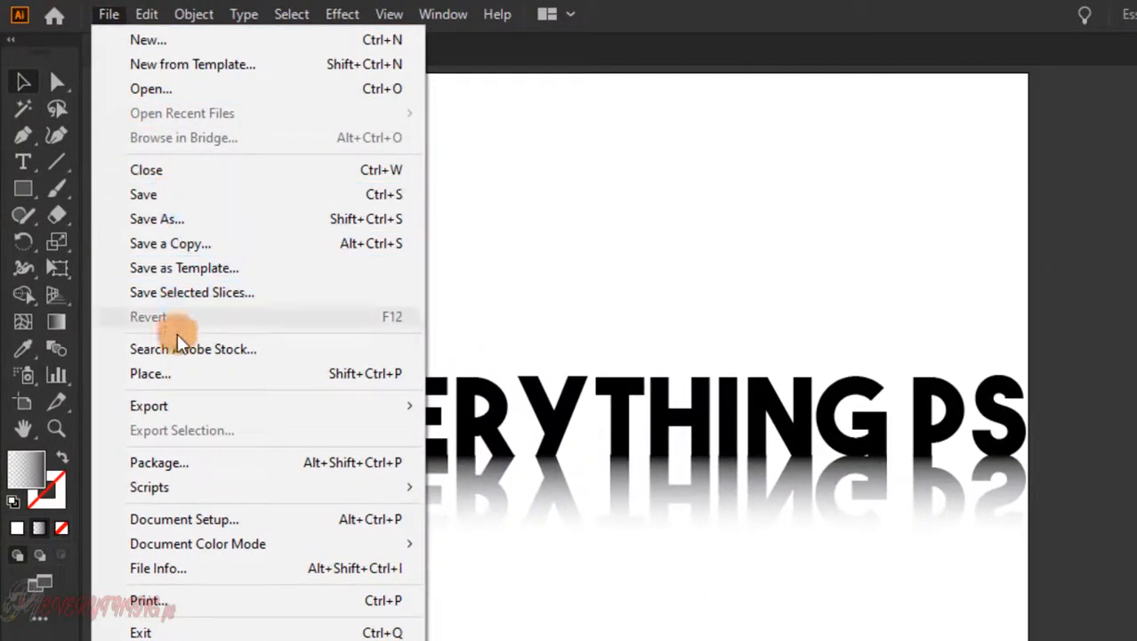
{"action": "mouse_move", "coordinate": [186, 407]}
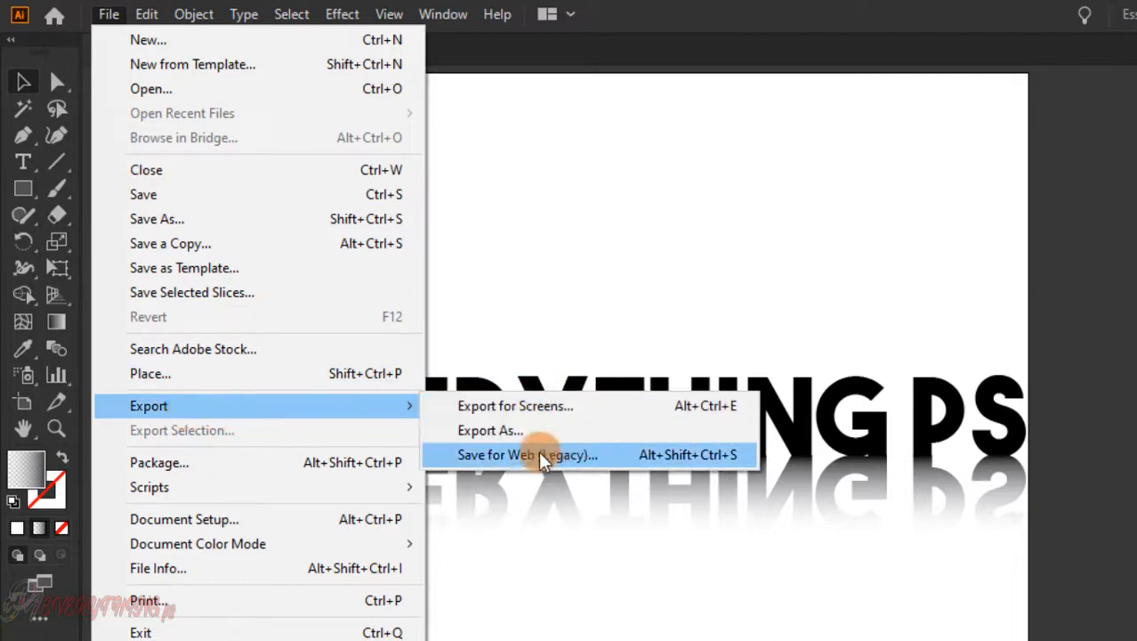
{"action": "left_click", "coordinate": [541, 454]}
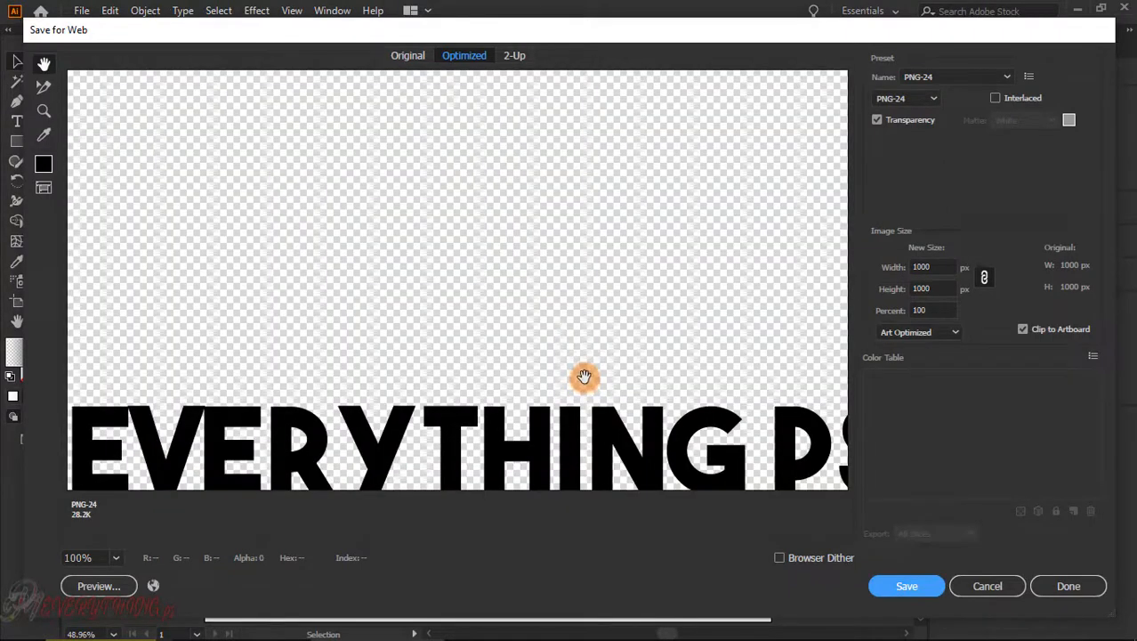
{"action": "left_click", "coordinate": [118, 557]}
{"action": "left_click", "coordinate": [150, 537]}
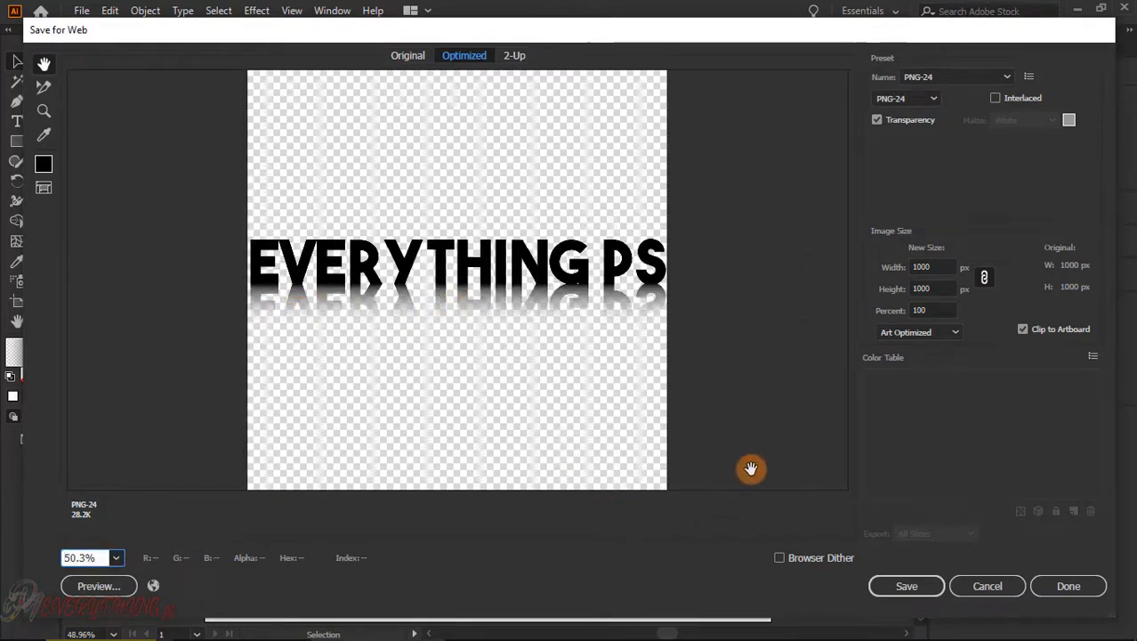
Preview the export in JPEG format and switch the format back to PNG-24
{"action": "left_click", "coordinate": [935, 98]}
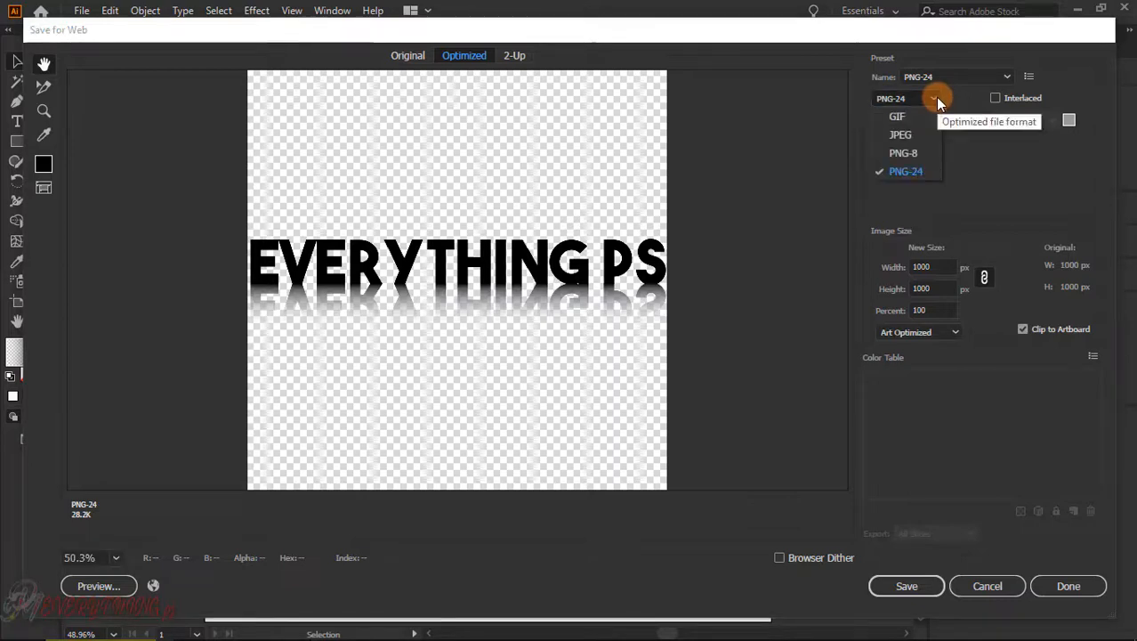
{"action": "left_click", "coordinate": [906, 130]}
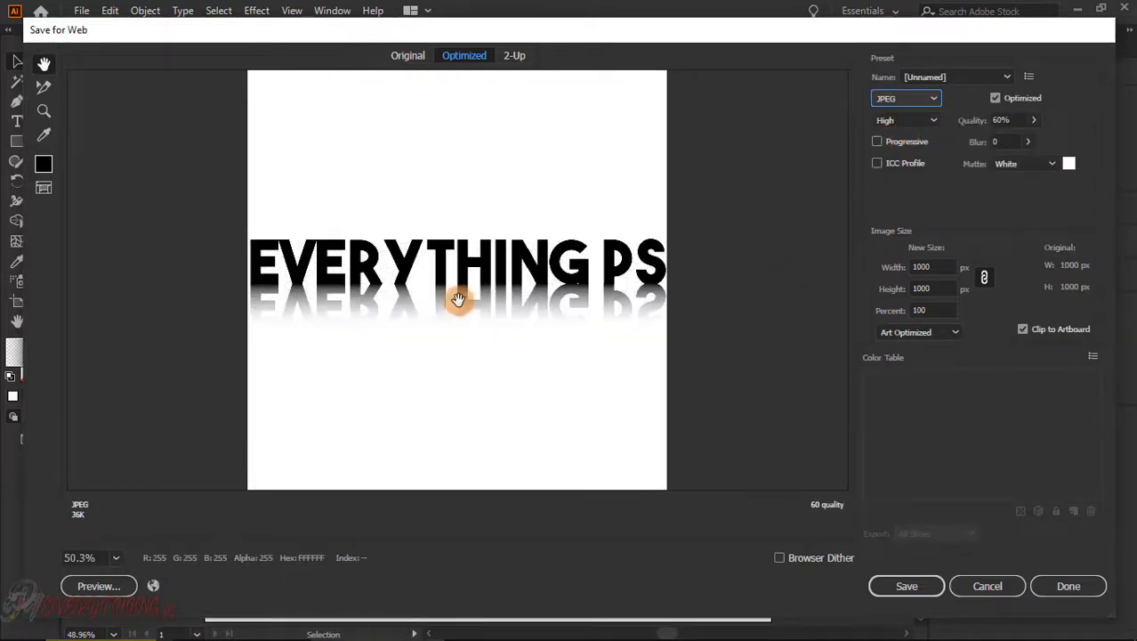
{"action": "left_click", "coordinate": [932, 96]}
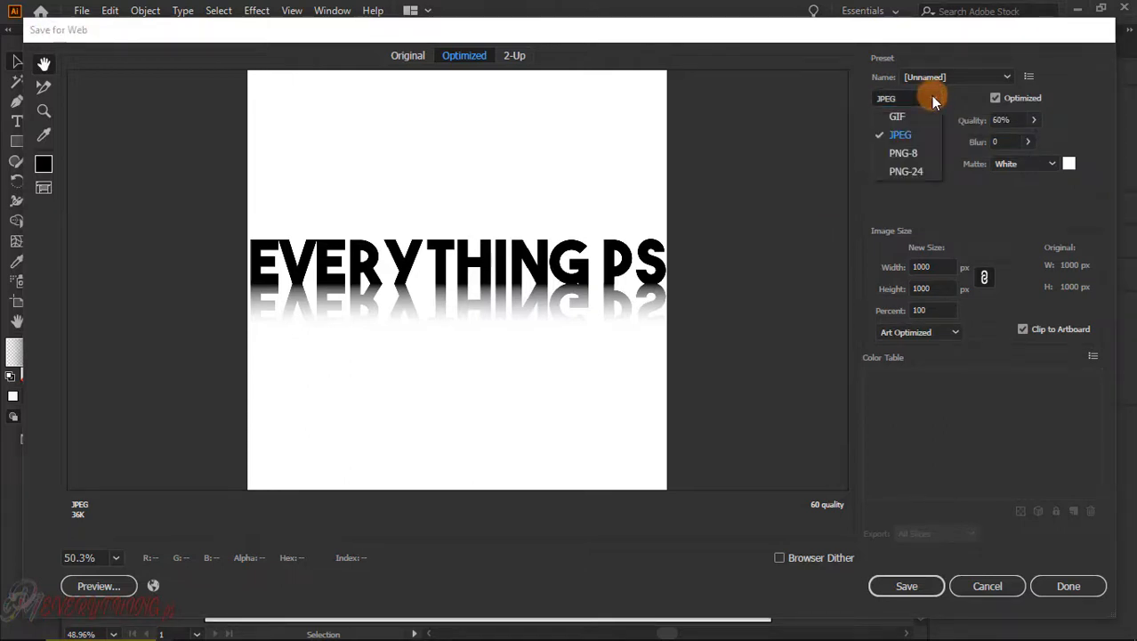
{"action": "left_click", "coordinate": [917, 170]}
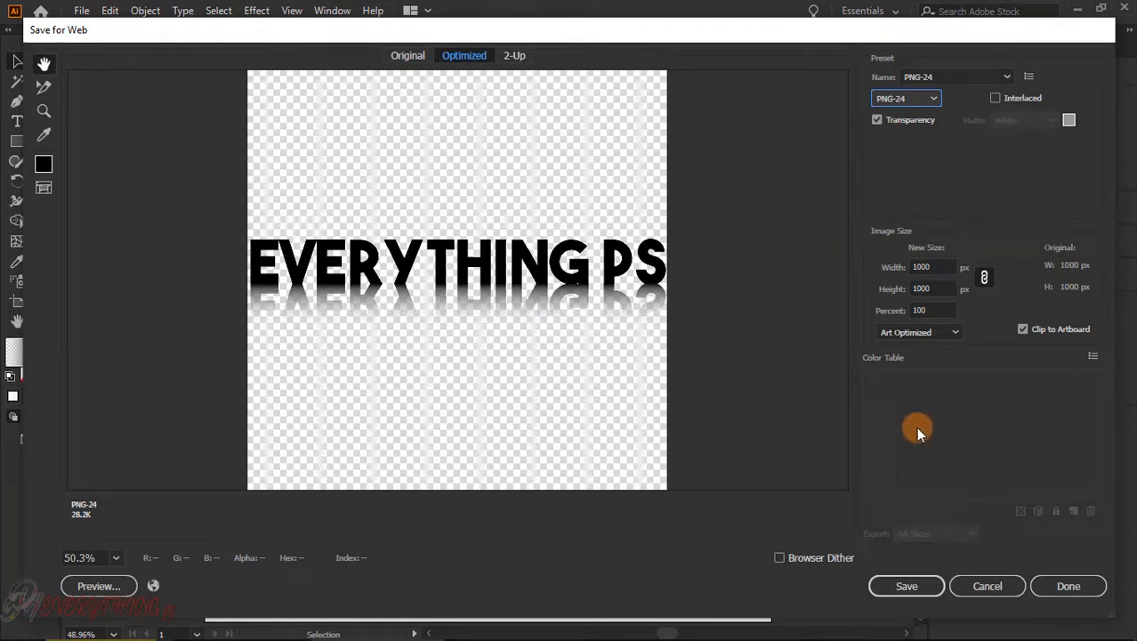
Save the transparent PNG-24 image under the file name reflect in the Video folder of Downloads
{"action": "left_click", "coordinate": [907, 584]}
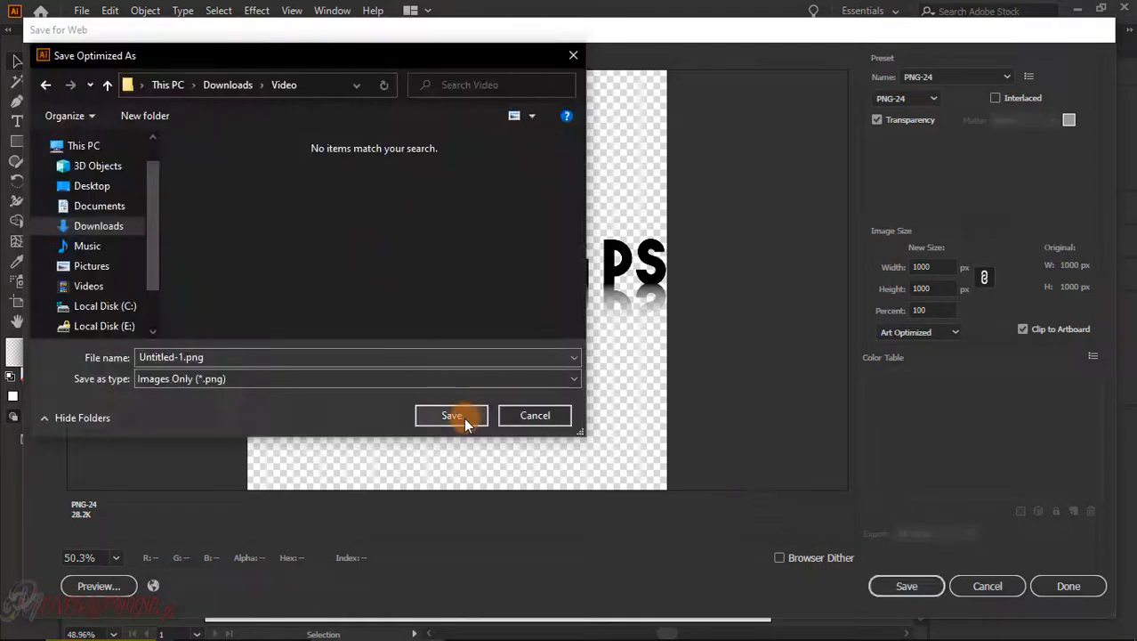
{"action": "left_click", "coordinate": [156, 357]}
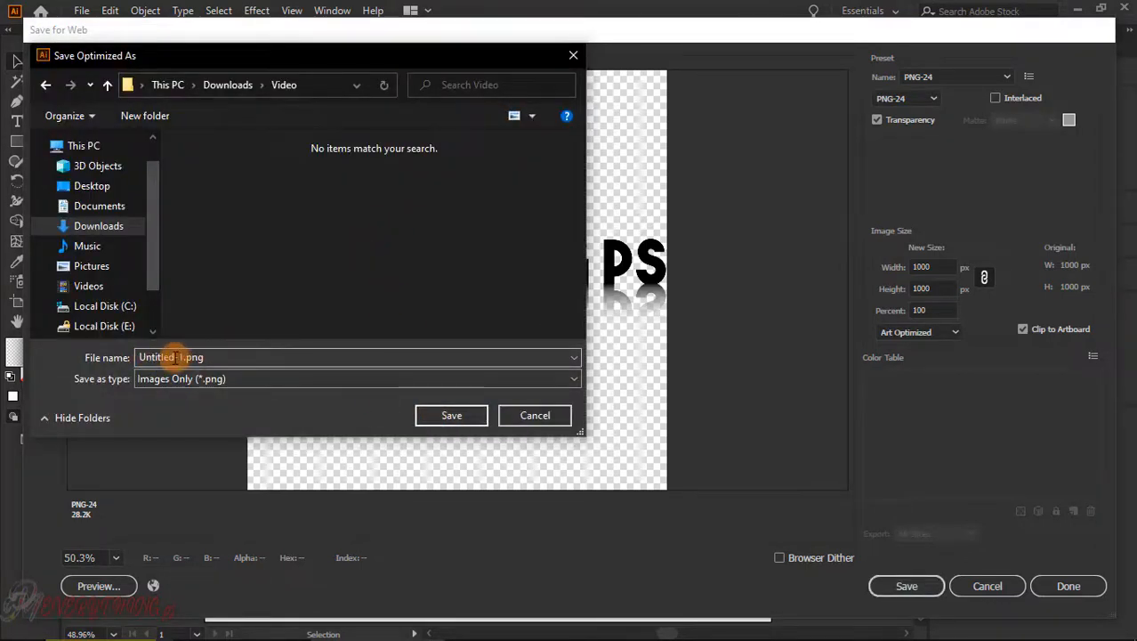
{"action": "left_click", "coordinate": [223, 357]}
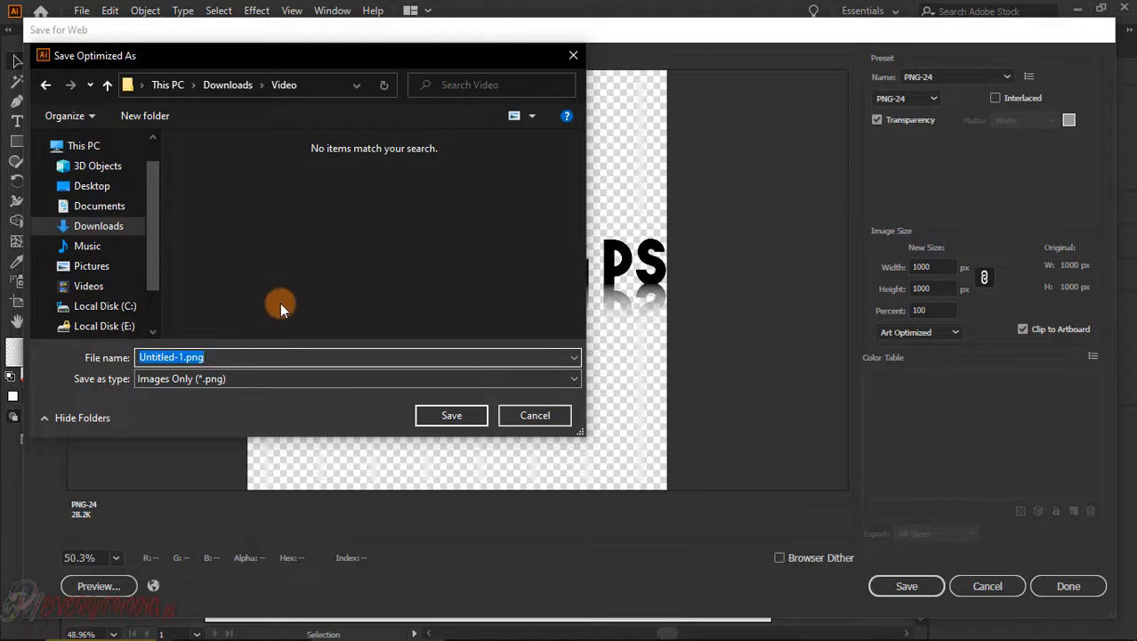
{"action": "type", "text": "reflect"}
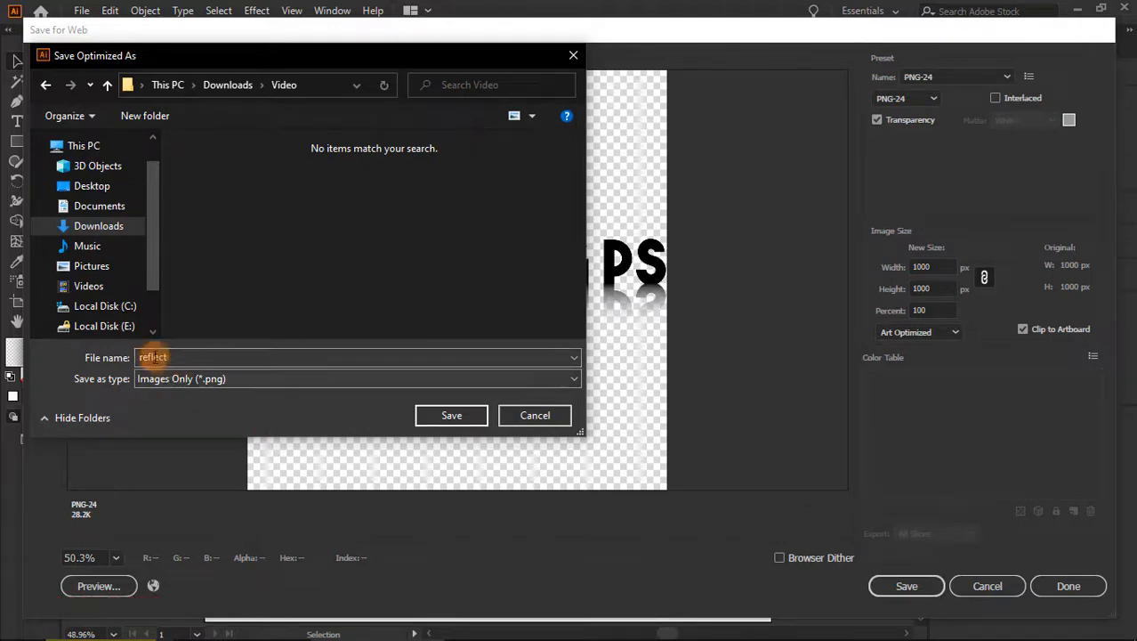
{"action": "left_click", "coordinate": [428, 414]}
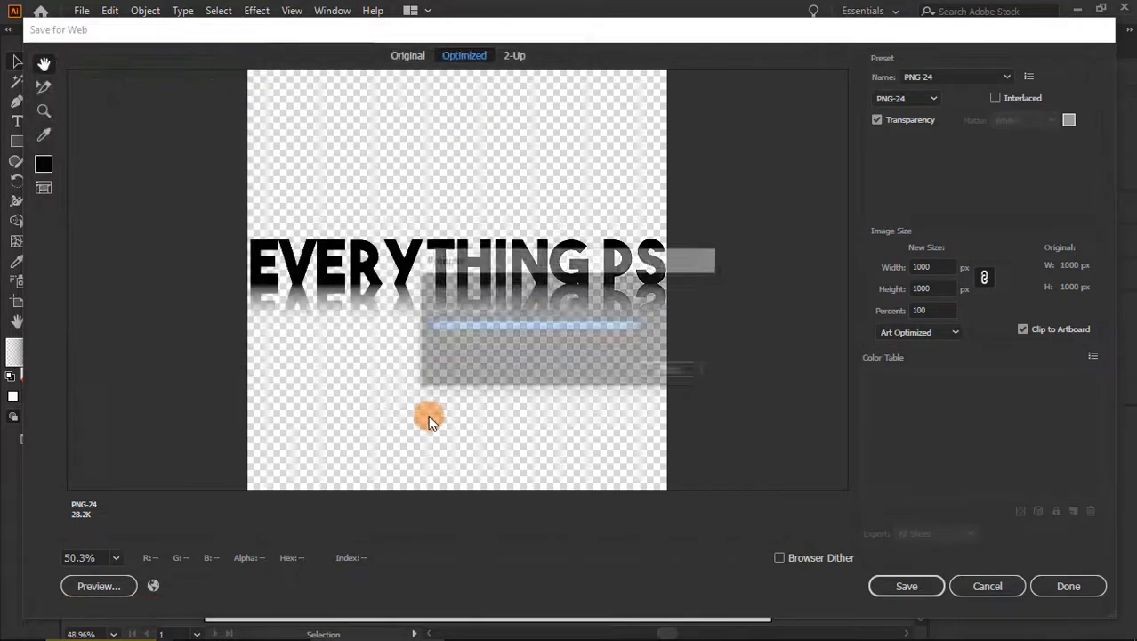